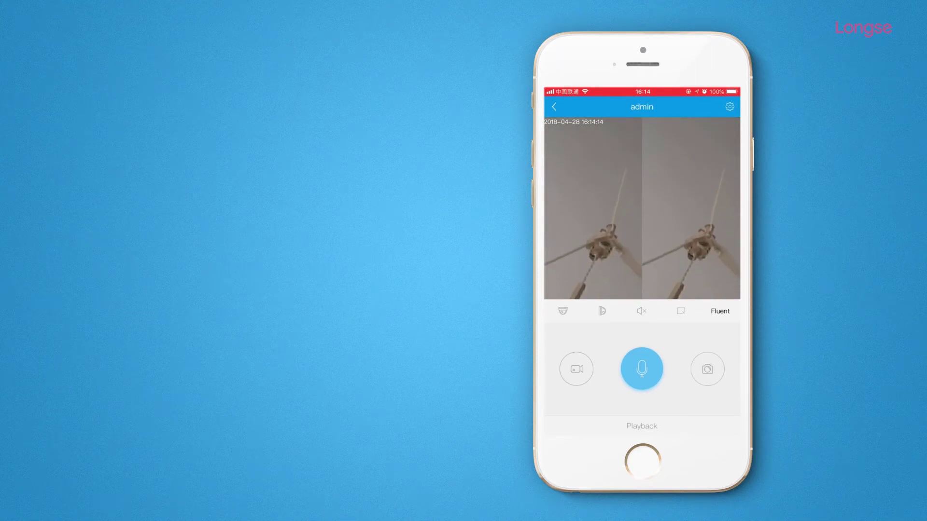
# - Show the round fisheye view, then the single screen expansion, and pan the panorama sideways
pyautogui.click(562, 312)
pyautogui.click(563, 222)
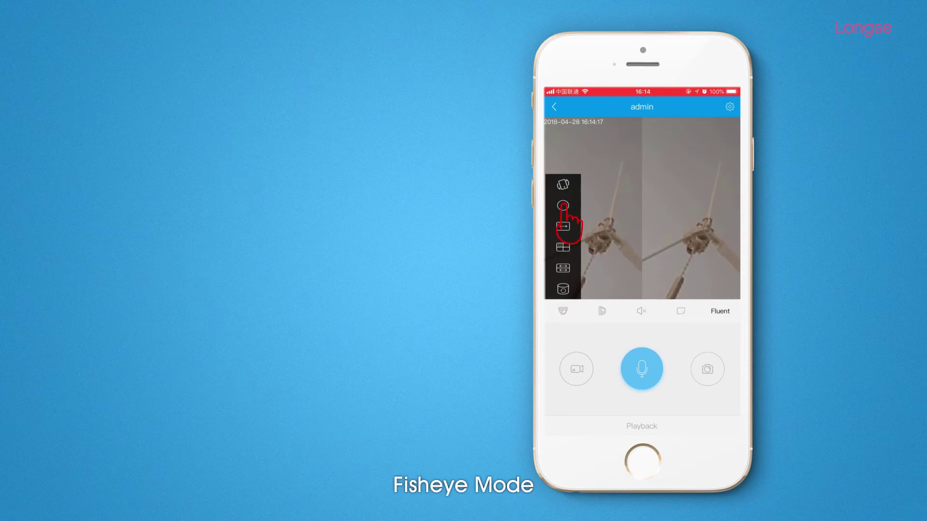
pyautogui.click(562, 312)
pyautogui.click(563, 229)
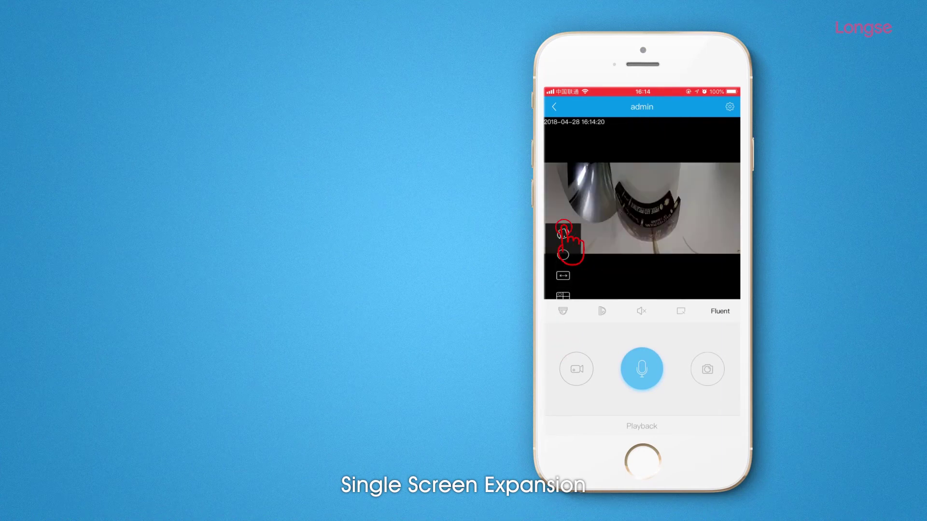
pyautogui.moveTo(627, 256); pyautogui.dragTo(650, 258)
# - Switch to the four screen expansion, pan the top-left view to the book, then double screen expansion
pyautogui.click(562, 311)
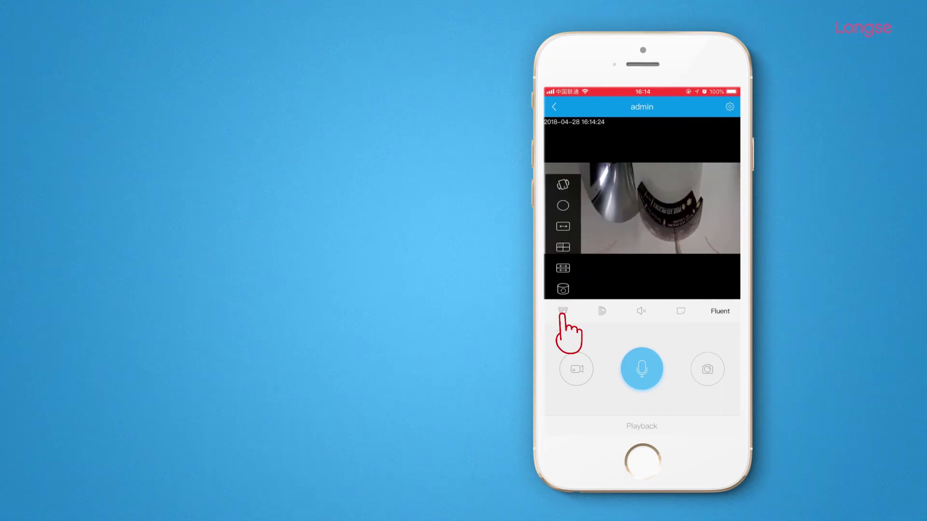
pyautogui.click(562, 247)
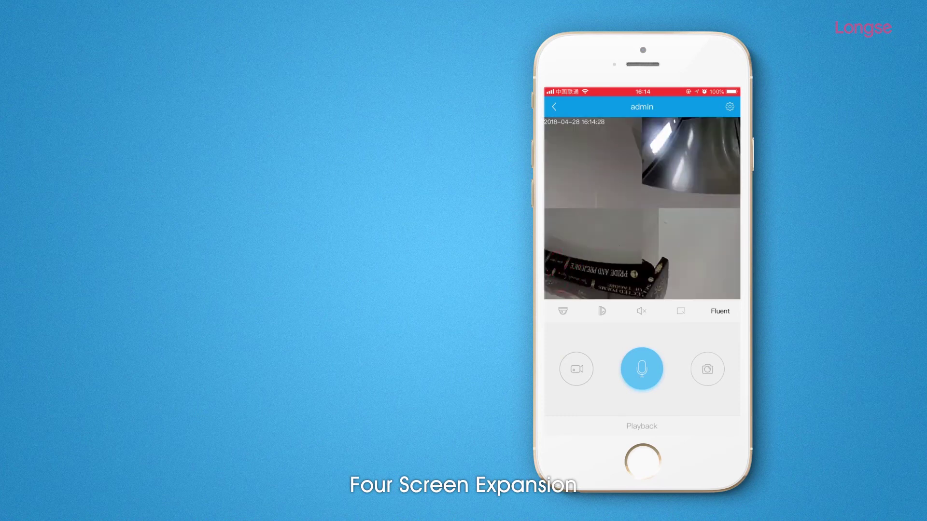
pyautogui.moveTo(604, 169); pyautogui.dragTo(612, 193)
pyautogui.click(562, 313)
pyautogui.click(563, 288)
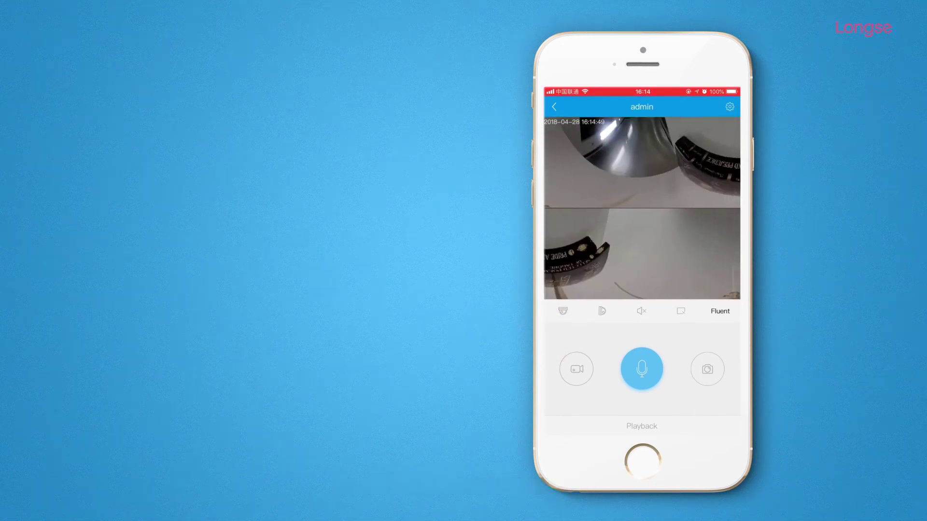
# - Switch to the cylinder view, rotate it upright, then return to the round fisheye view
pyautogui.click(562, 310)
pyautogui.click(562, 294)
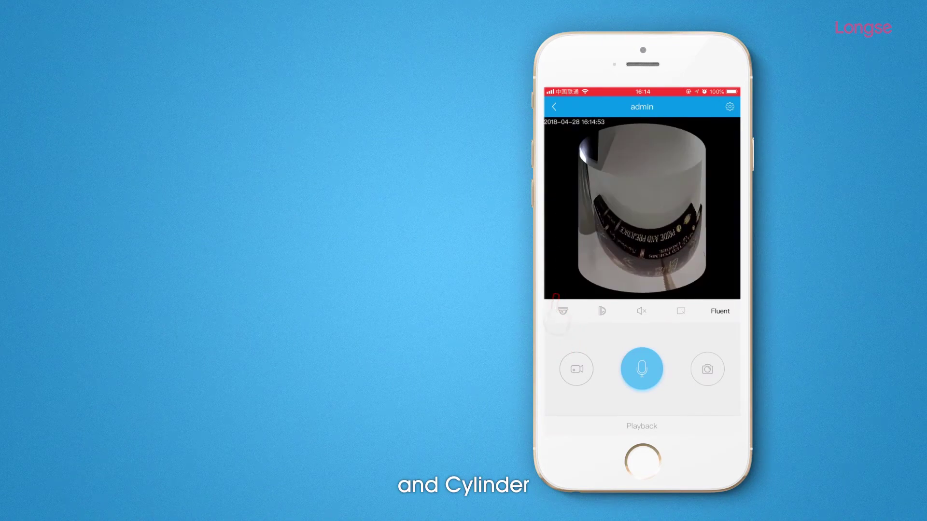
pyautogui.moveTo(622, 260); pyautogui.dragTo(631, 249)
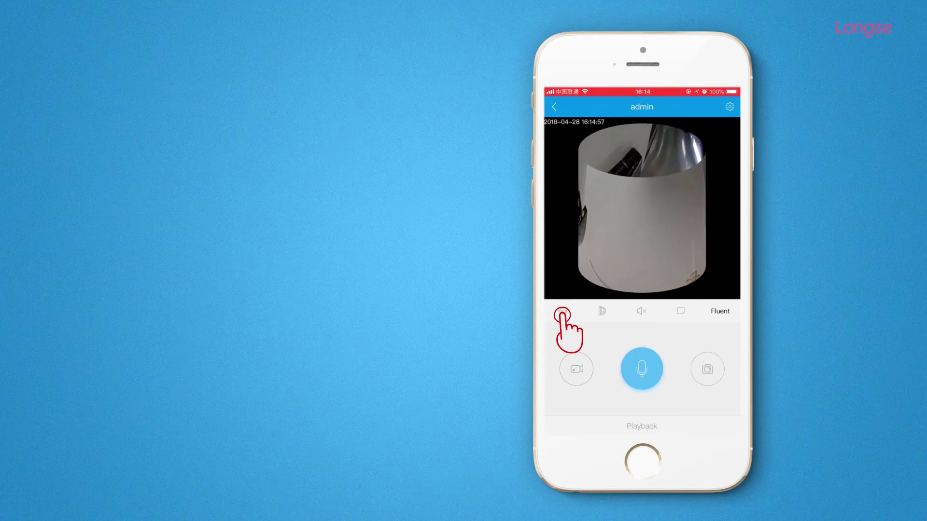
pyautogui.click(563, 310)
pyautogui.click(563, 205)
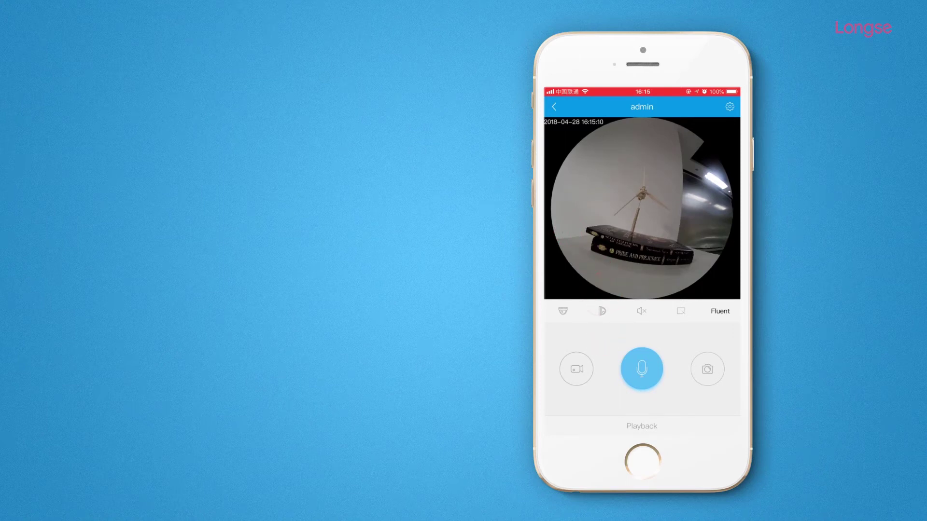
# - Try the panoramic view, then go back to the round fisheye view
pyautogui.click(602, 311)
pyautogui.click(604, 287)
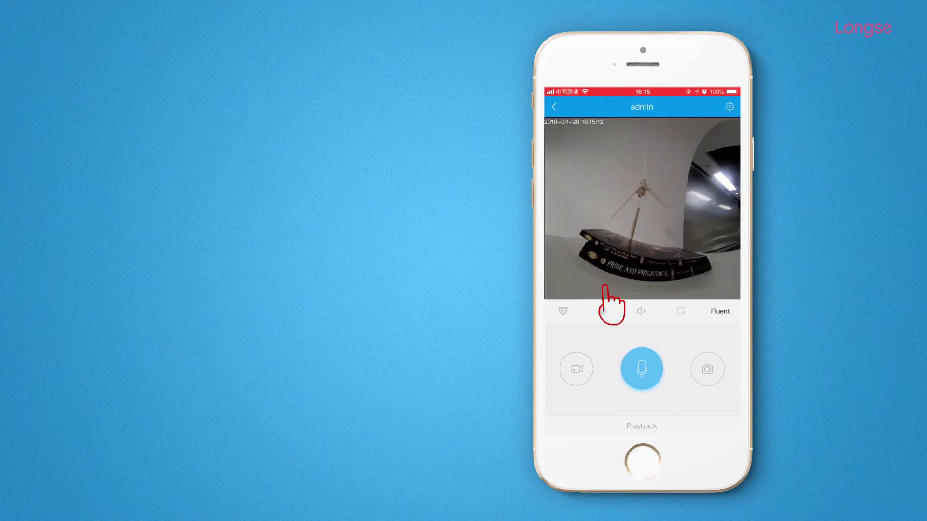
pyautogui.click(562, 311)
pyautogui.click(560, 216)
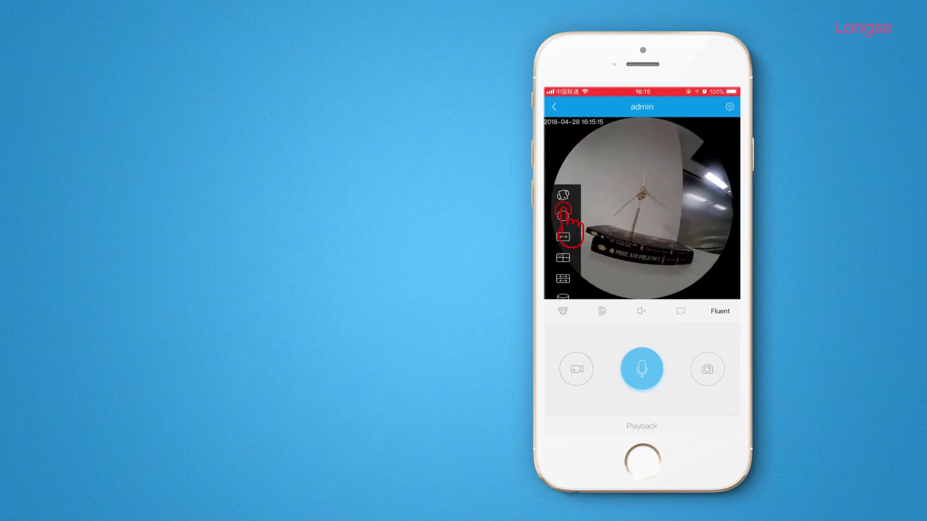
# - Set picture quality to HD, review the camera settings and Language page, then return to live view
pyautogui.click(719, 311)
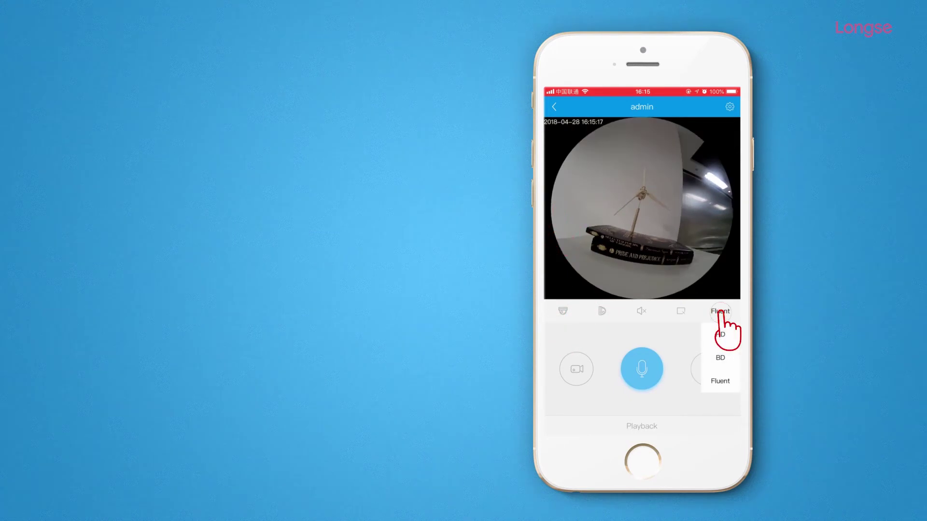
pyautogui.click(720, 334)
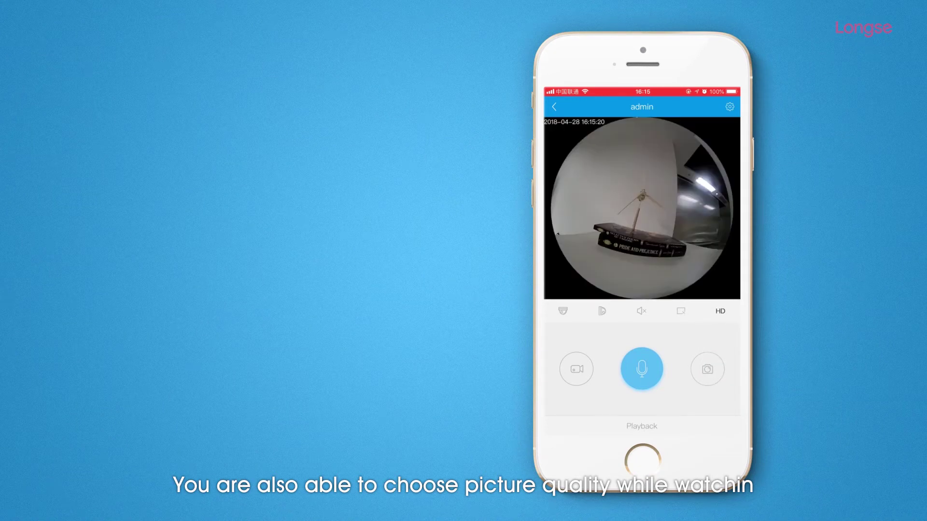
pyautogui.click(729, 106)
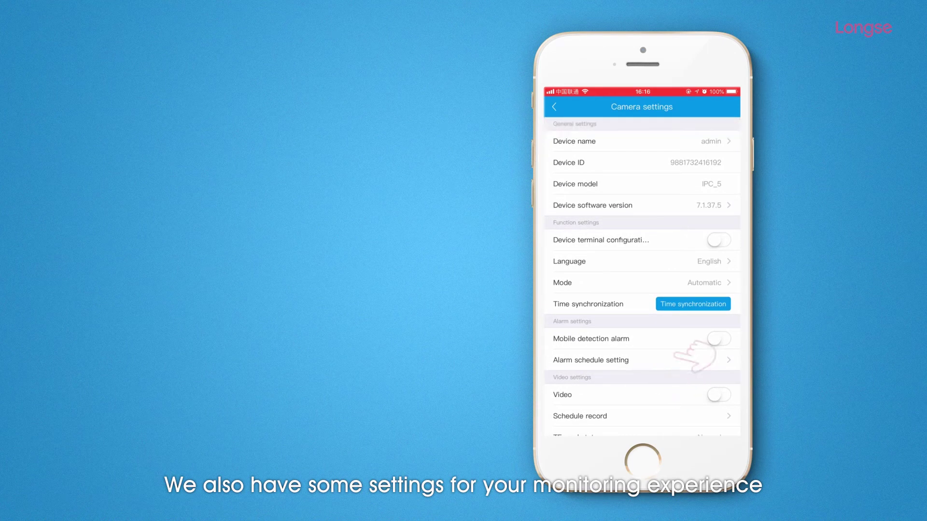
pyautogui.scroll(-2, 670, 374)
pyautogui.click(712, 217)
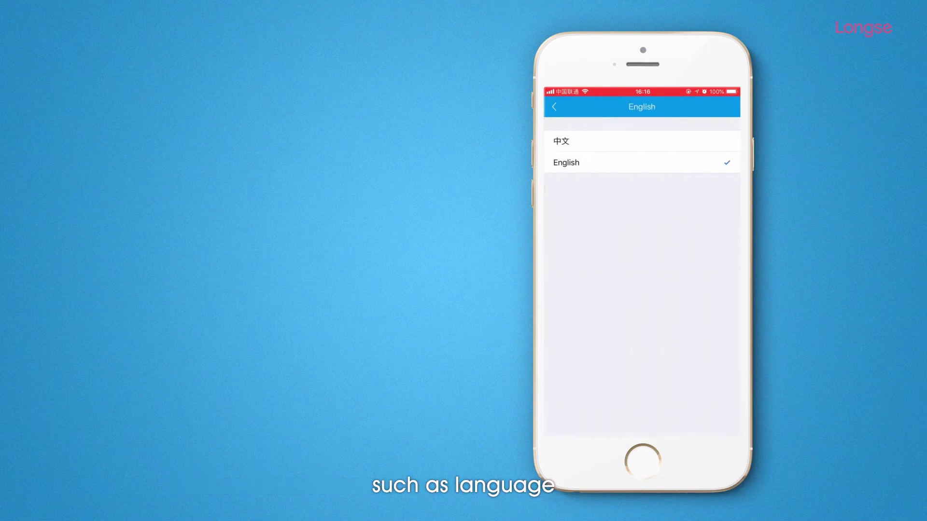
pyautogui.click(554, 107)
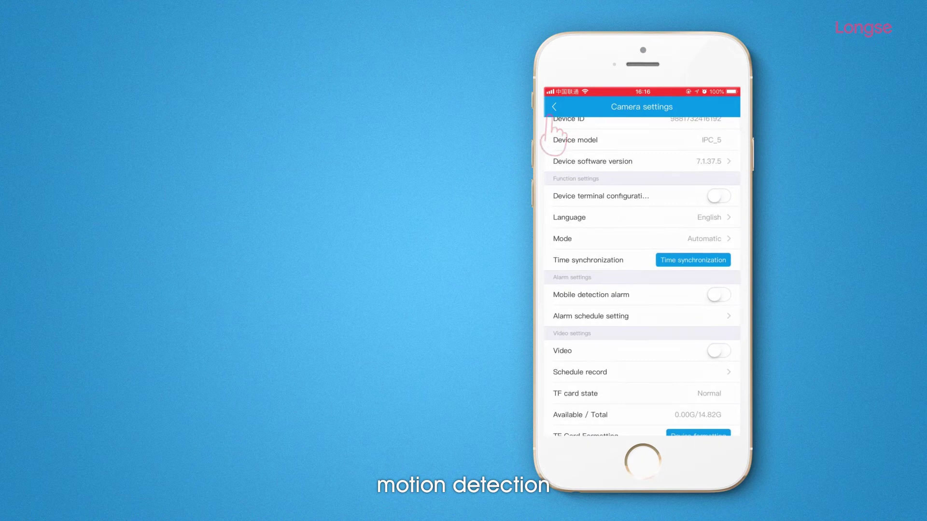
pyautogui.scroll(-2, 642, 277)
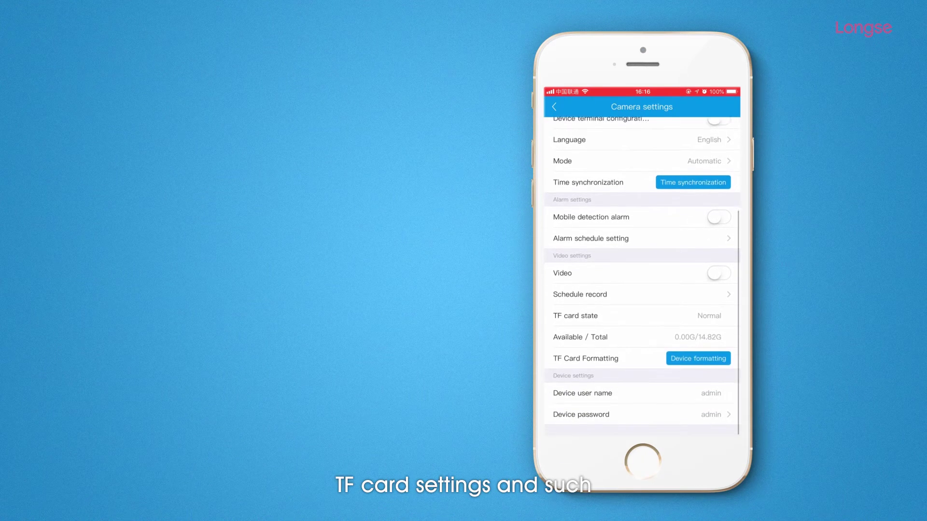
pyautogui.click(554, 107)
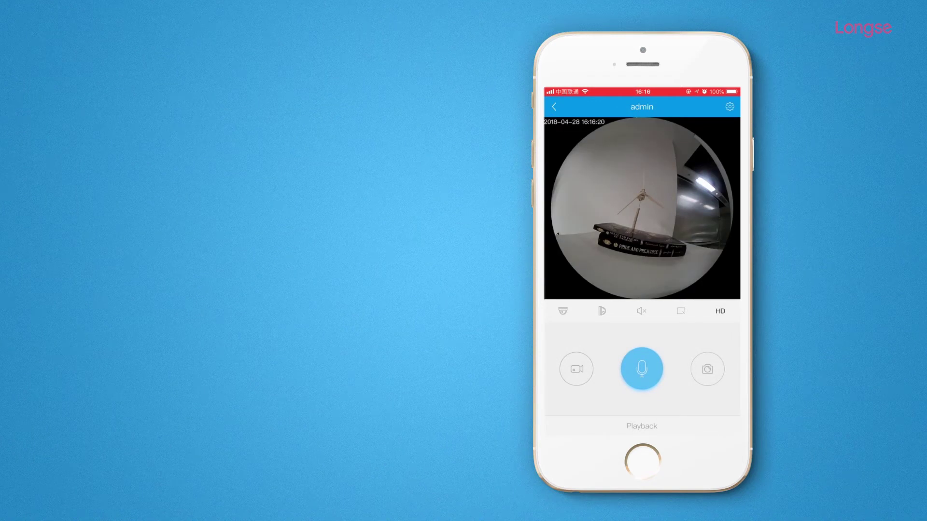
# - Record a short clip and screenshot of the live view, review both in Photos, then open Playback
pyautogui.click(576, 369)
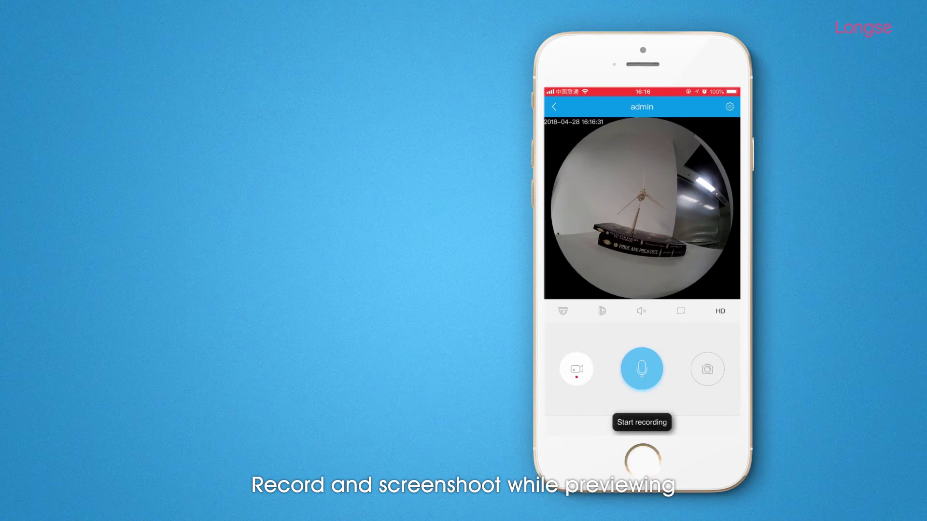
pyautogui.click(576, 369)
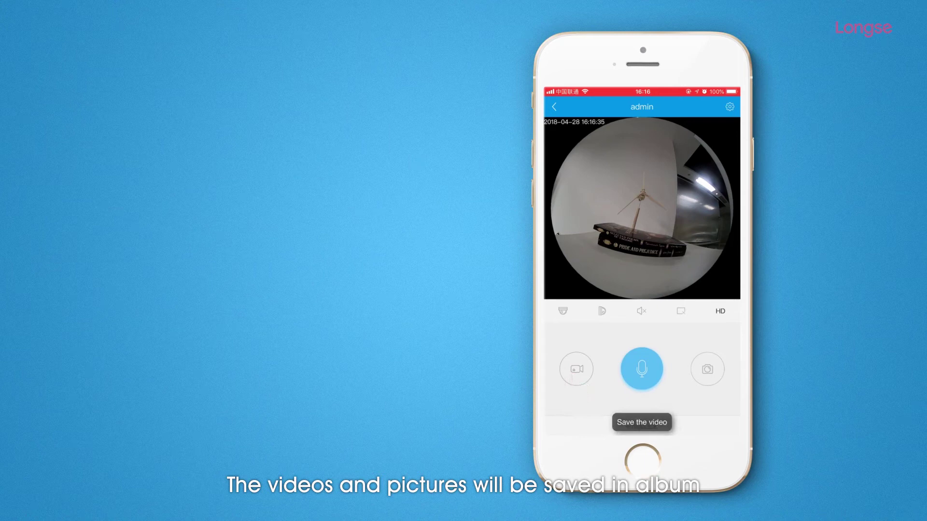
pyautogui.click(707, 372)
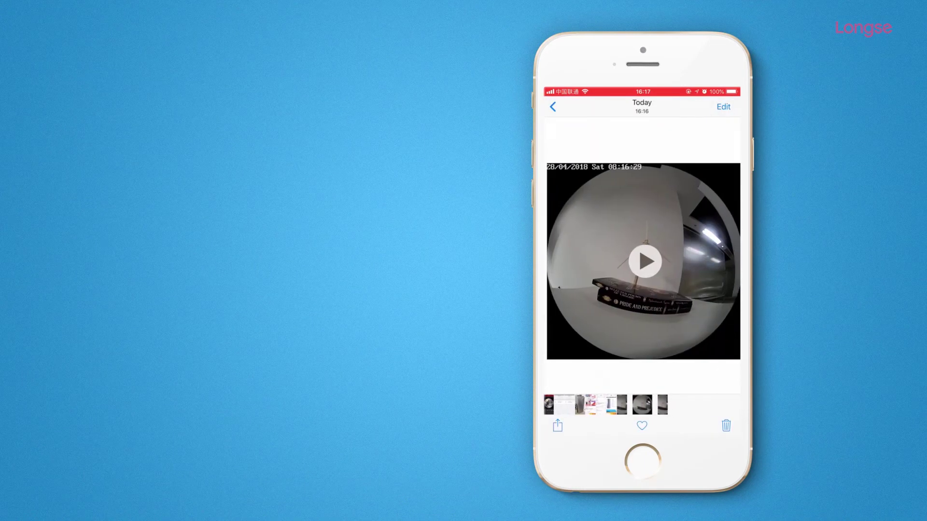
pyautogui.moveTo(707, 333); pyautogui.dragTo(673, 330)
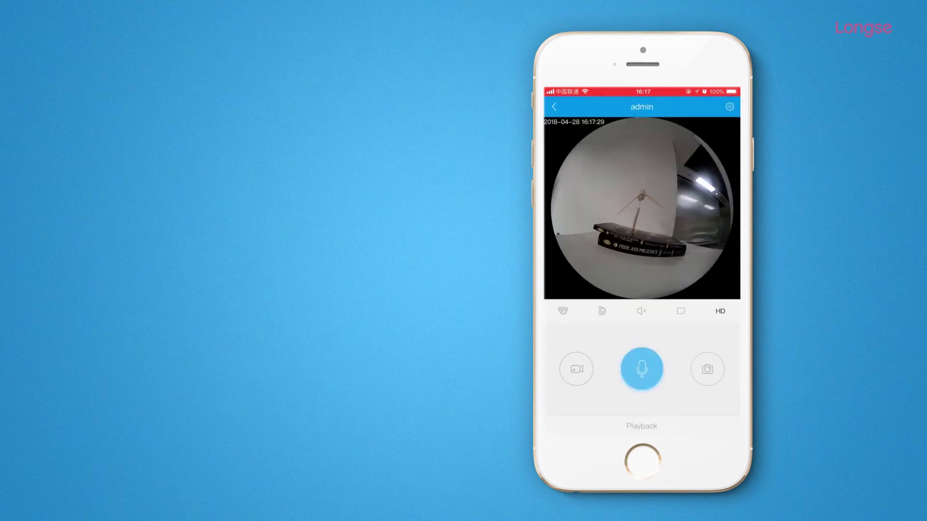
pyautogui.click(637, 428)
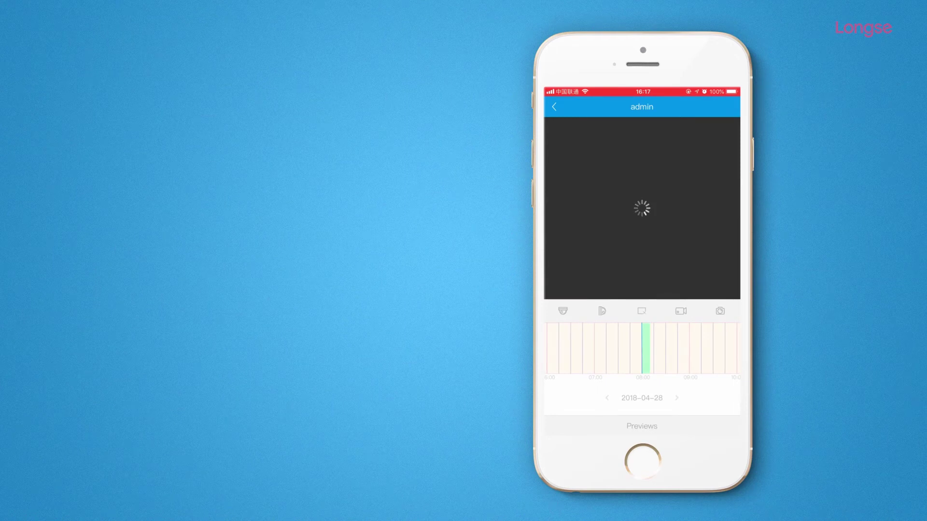
# - Choose the 2018-04-28 playback date and move the timeline to around 08:07
pyautogui.click(642, 398)
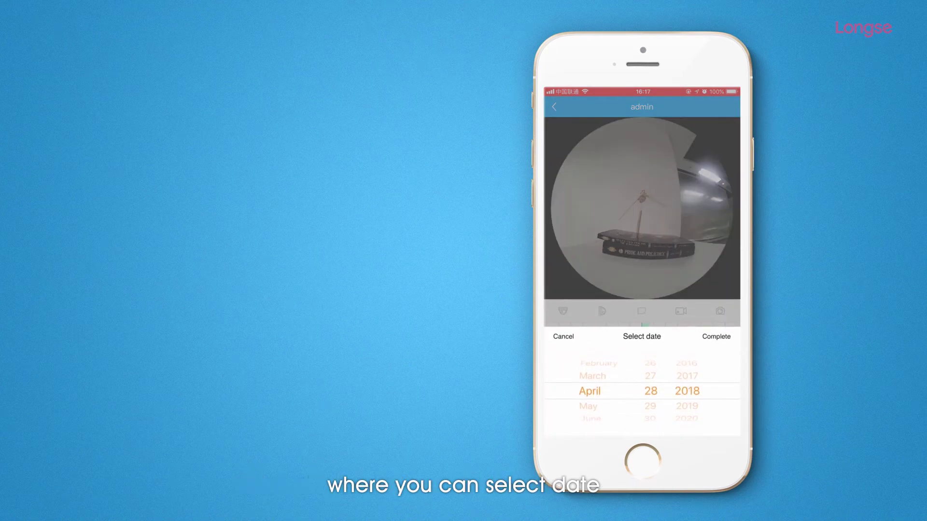
pyautogui.moveTo(619, 400)
pyautogui.mouseDown()
pyautogui.moveTo(609, 391)
pyautogui.moveTo(623, 404)
pyautogui.mouseUp()
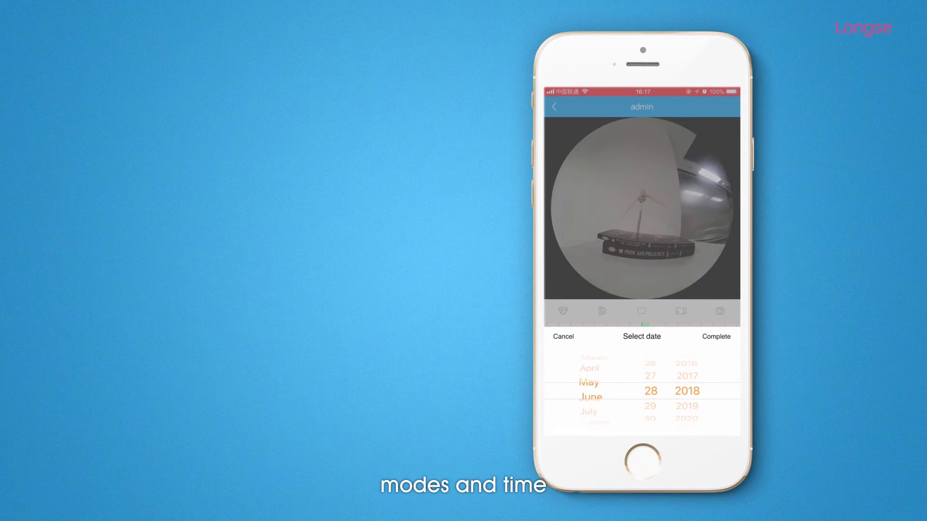
pyautogui.moveTo(672, 393)
pyautogui.mouseDown()
pyautogui.moveTo(674, 381)
pyautogui.moveTo(712, 381)
pyautogui.moveTo(712, 406)
pyautogui.mouseUp()
pyautogui.click(715, 336)
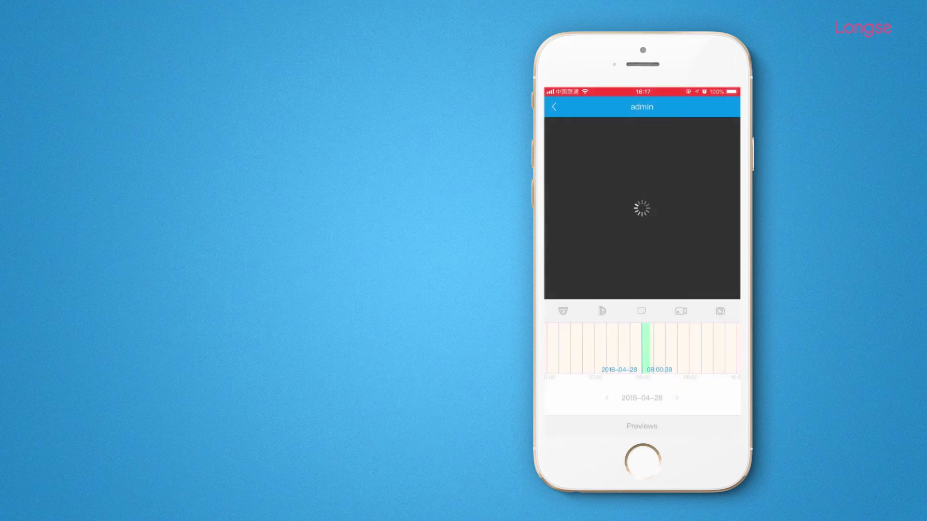
pyautogui.moveTo(709, 356); pyautogui.dragTo(678, 347)
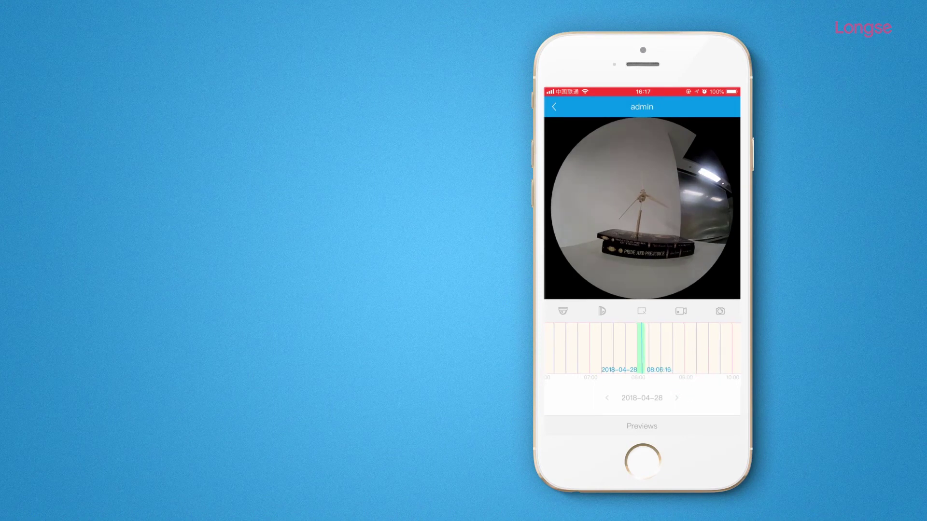
# - Split the playback into four fisheye views, pan the bottom-left pane, then return to single fisheye
pyautogui.click(562, 311)
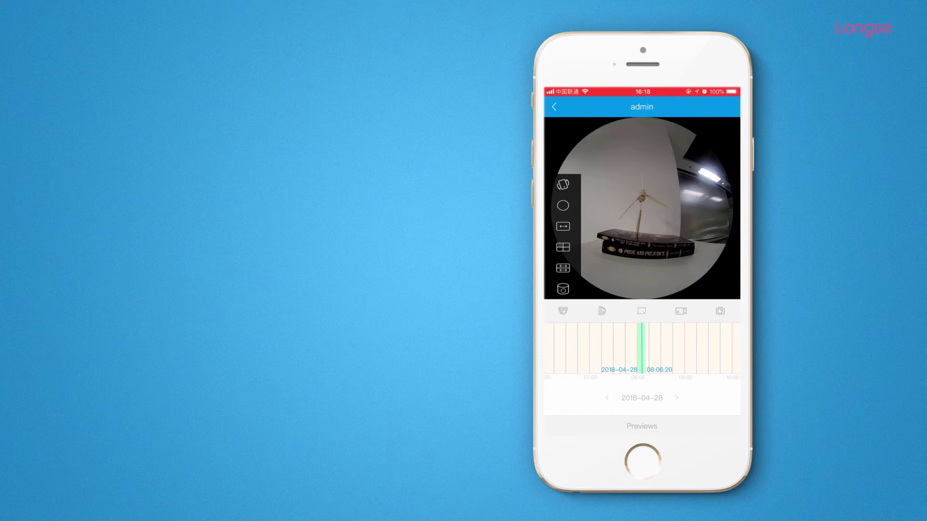
pyautogui.click(563, 310)
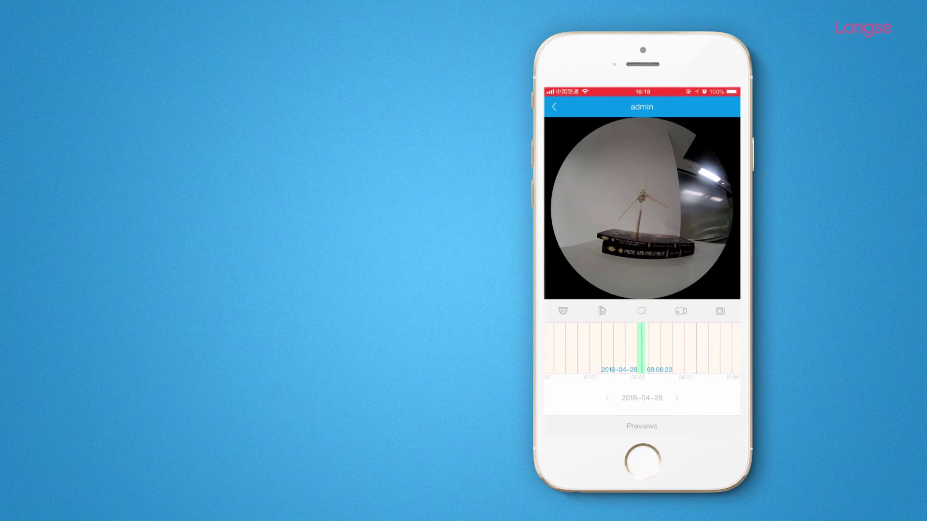
pyautogui.click(602, 311)
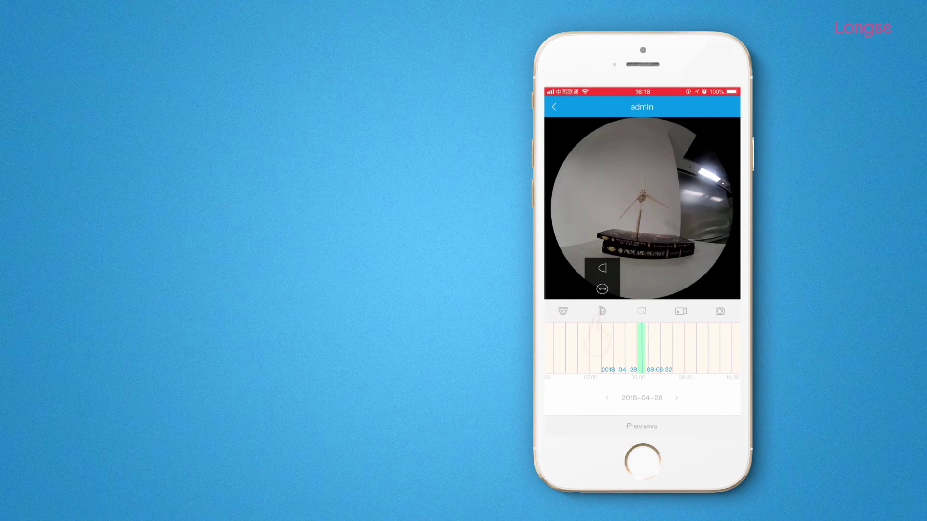
pyautogui.click(563, 311)
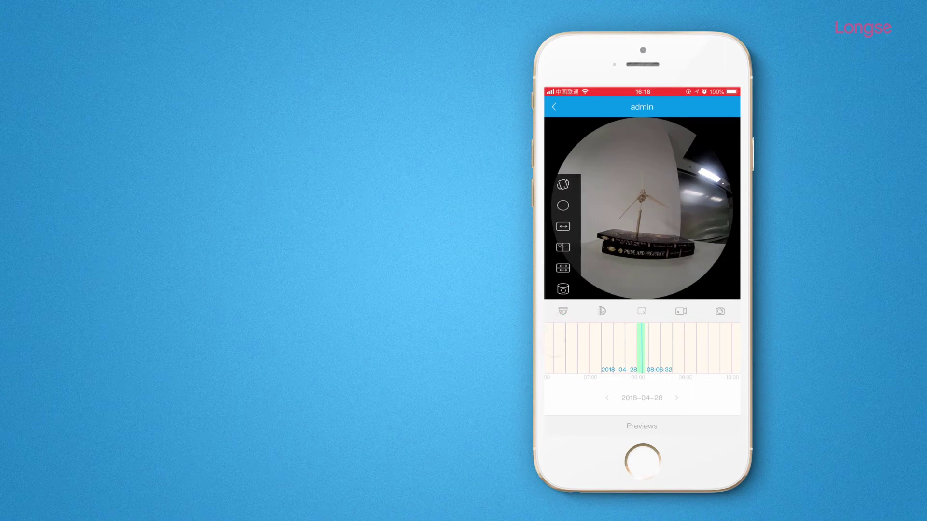
pyautogui.click(562, 247)
pyautogui.moveTo(622, 256); pyautogui.dragTo(591, 260)
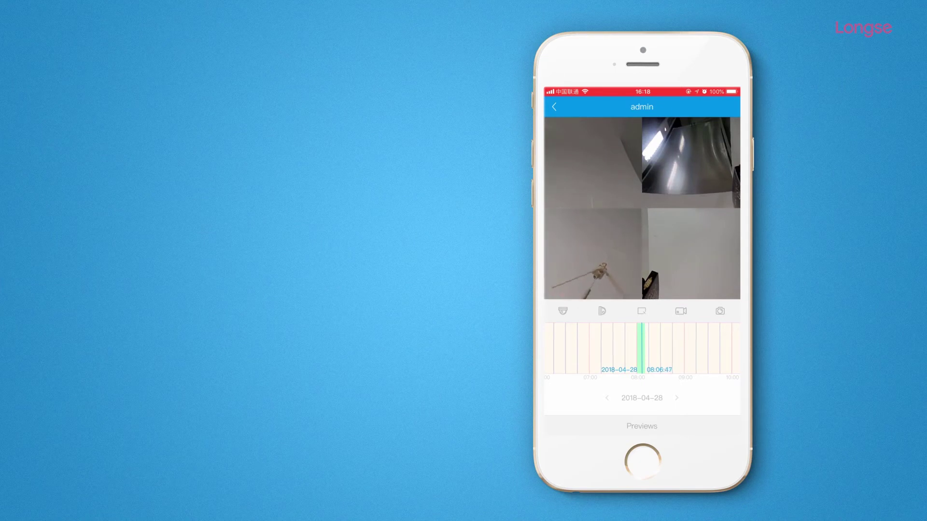
pyautogui.click(562, 311)
pyautogui.click(561, 220)
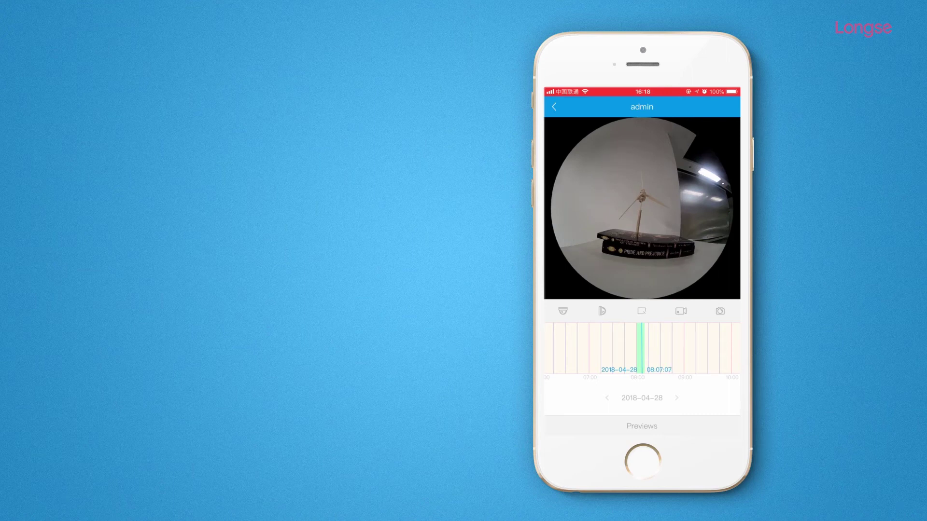
# - Record a clip and take a screenshot of the playback, then leave playback
pyautogui.click(680, 311)
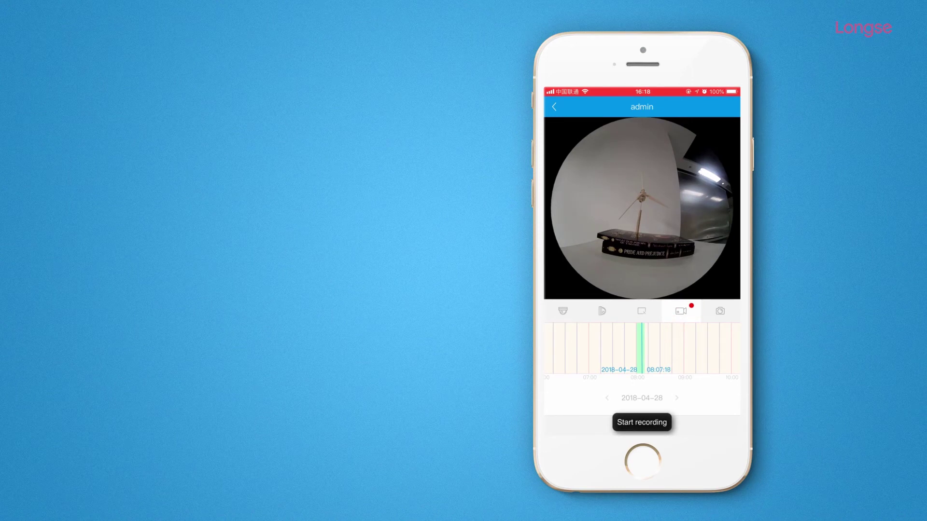
pyautogui.click(681, 311)
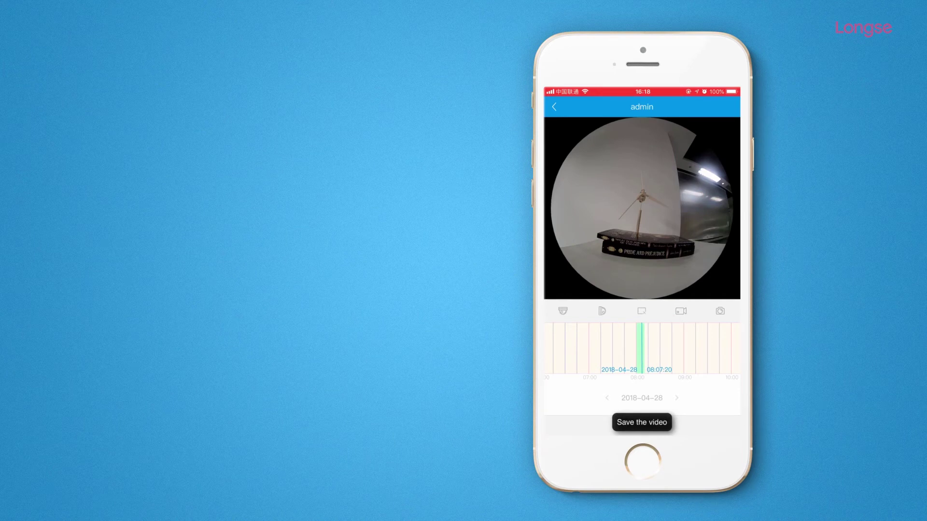
pyautogui.click(720, 311)
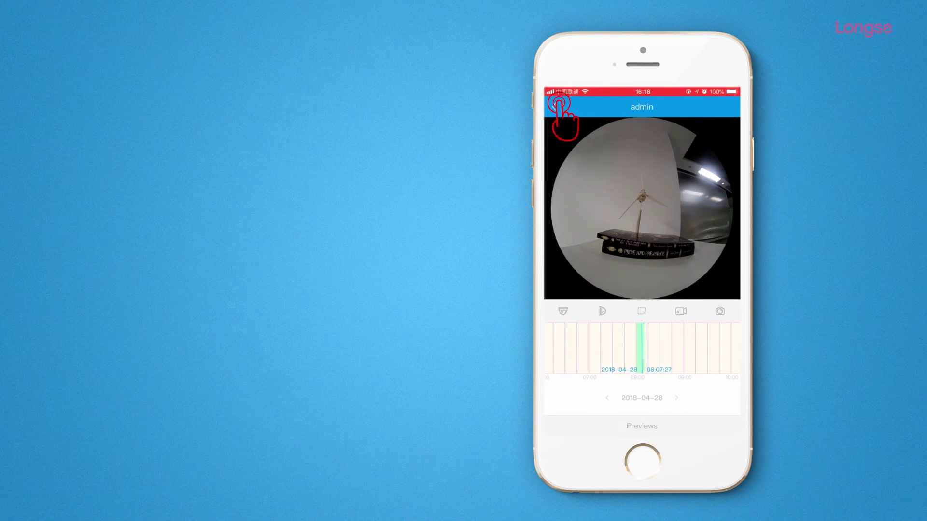
pyautogui.click(554, 107)
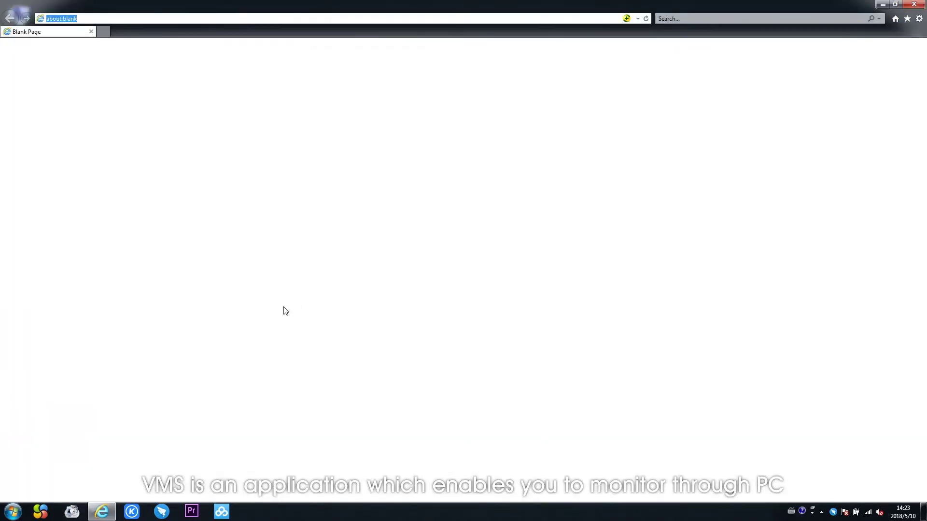
pyautogui.write('www')
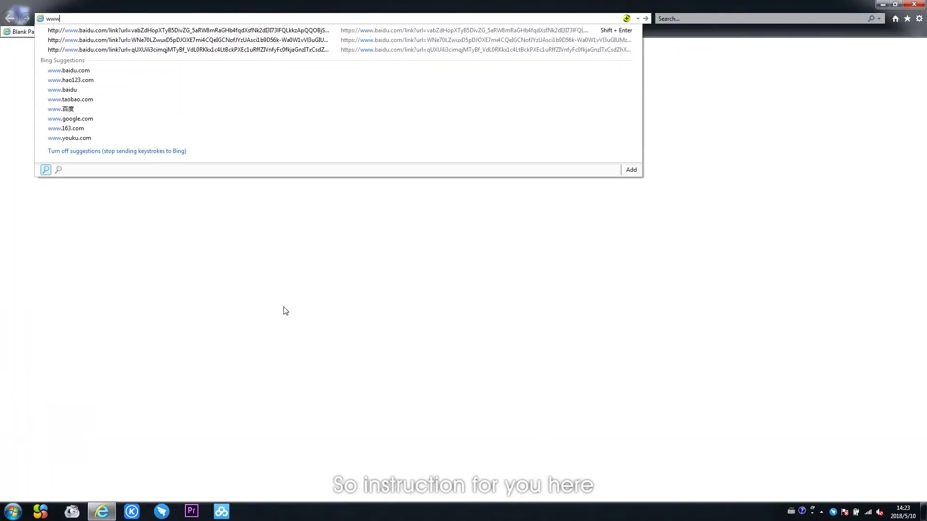
pyautogui.write('.hero')
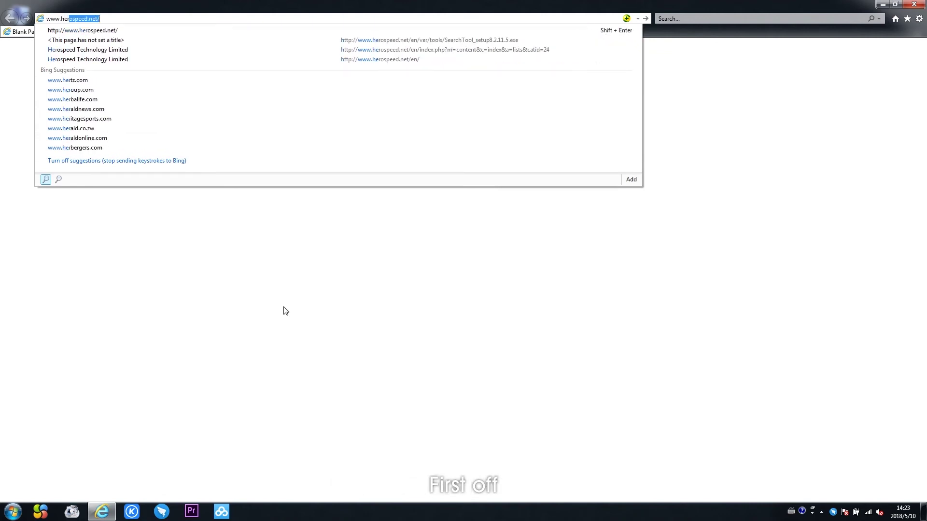
pyautogui.write('speed')
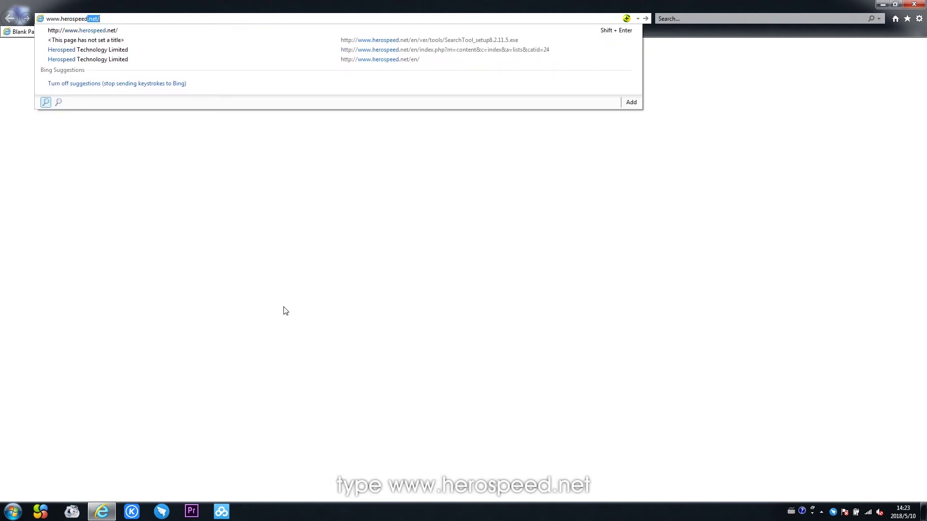
pyautogui.write('.net')
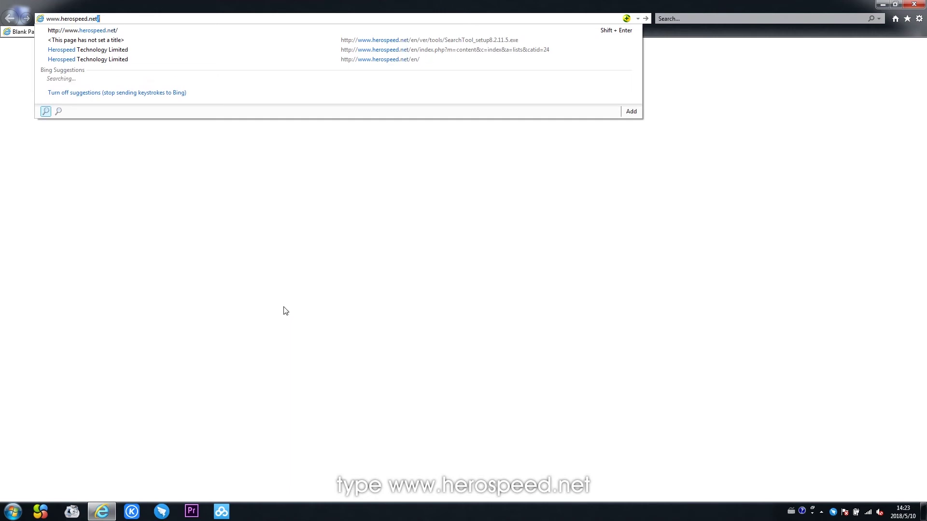
pyautogui.press('Return')
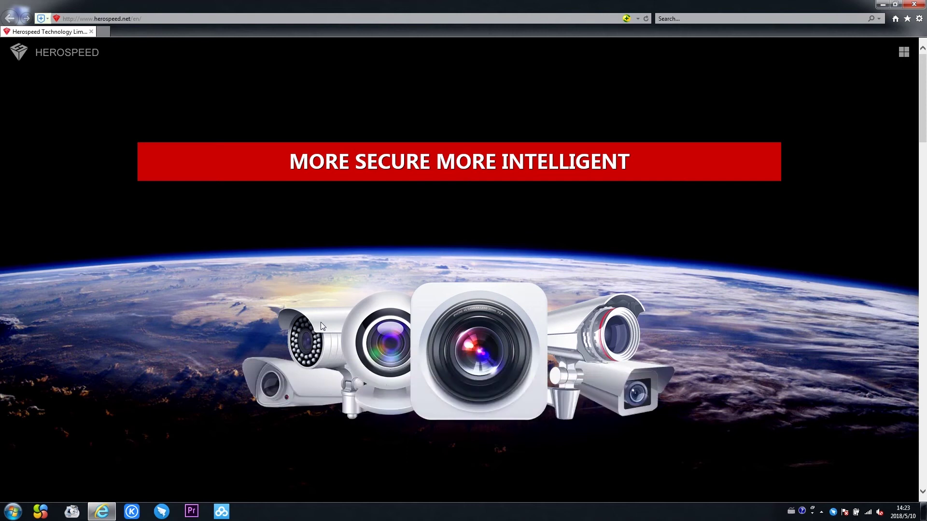
pyautogui.scroll(-4, 321, 322)
pyautogui.scroll(-3, 320, 322)
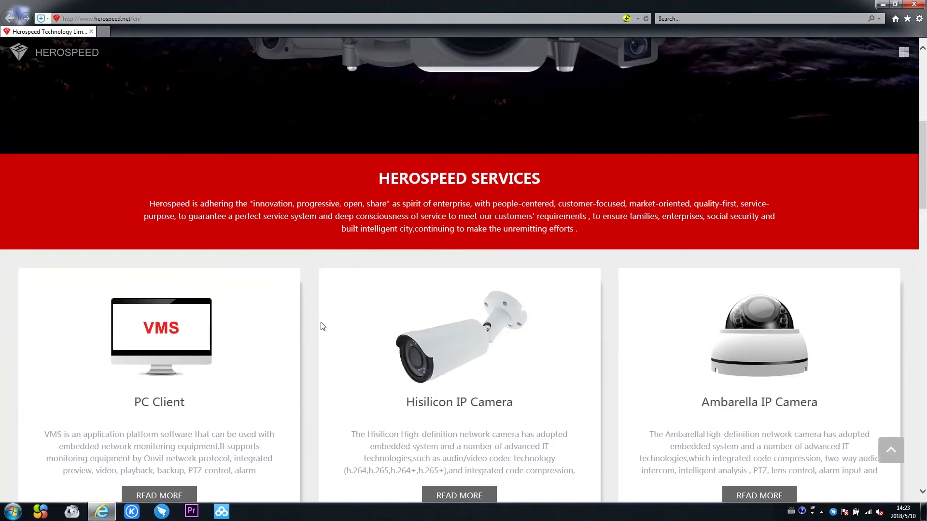
pyautogui.scroll(-3, 178, 346)
pyautogui.click(176, 358)
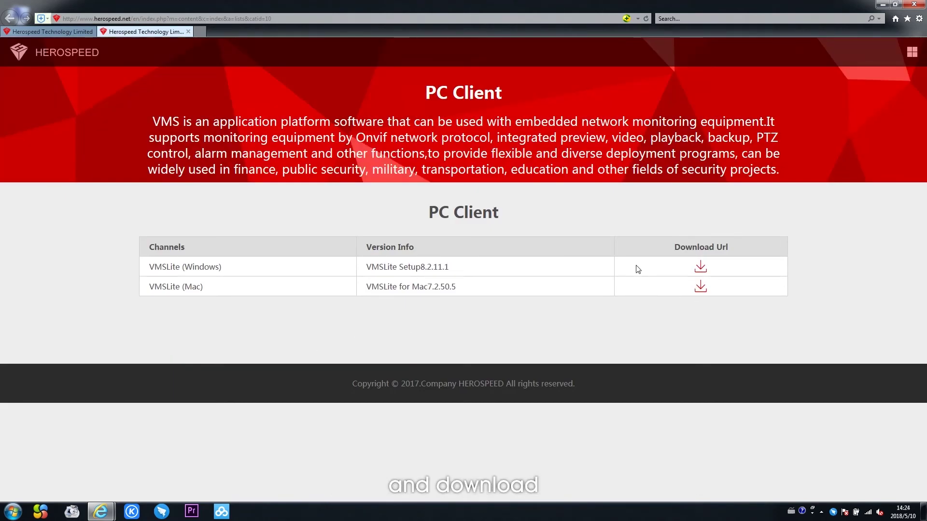
# - Save the Windows VMSLite Setup8.2.11.1.zip installer and open its containing folder
pyautogui.click(699, 269)
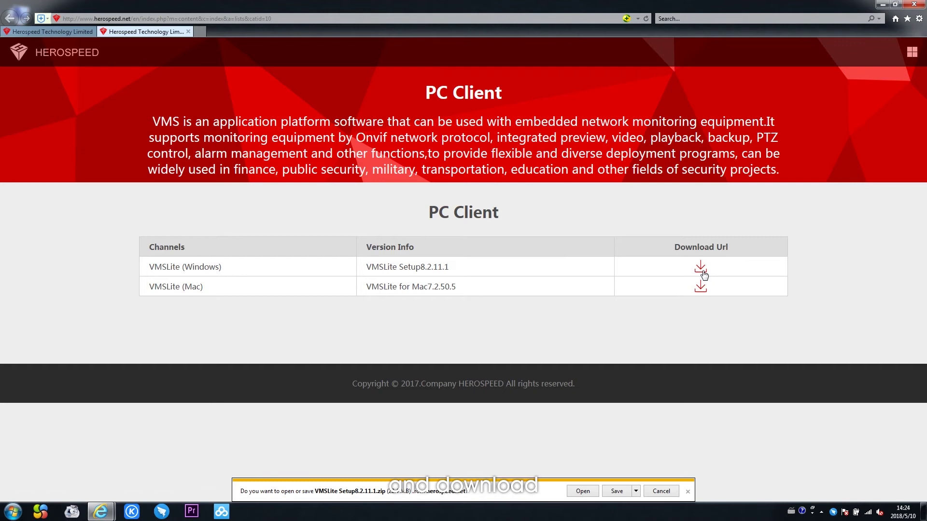
pyautogui.click(616, 491)
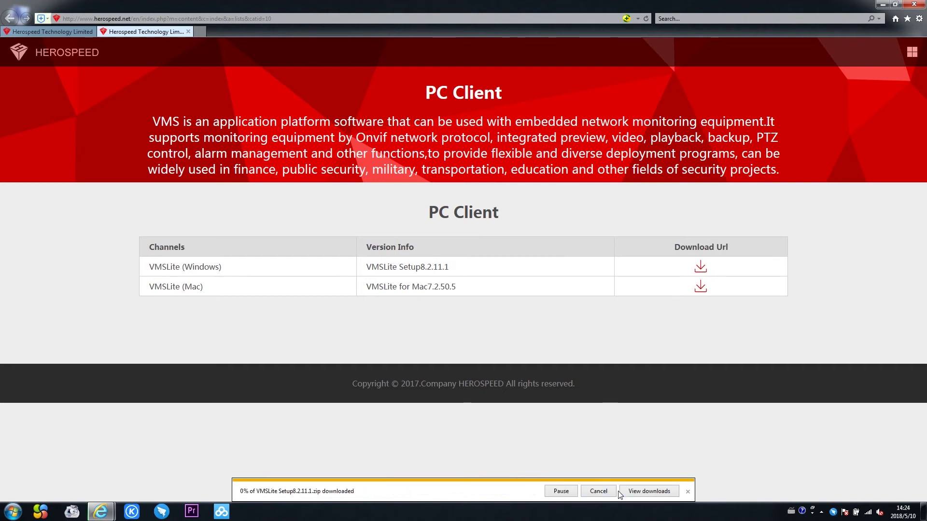
pyautogui.click(644, 492)
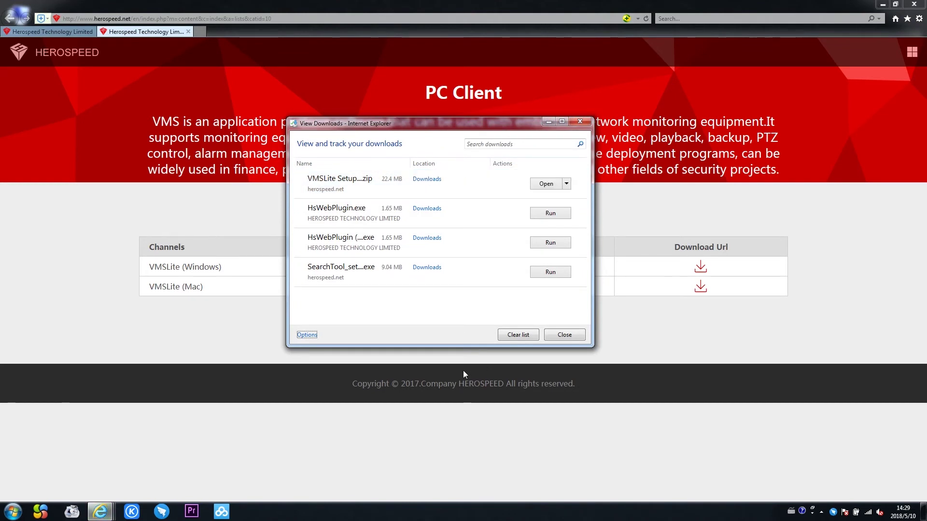
pyautogui.click(566, 184)
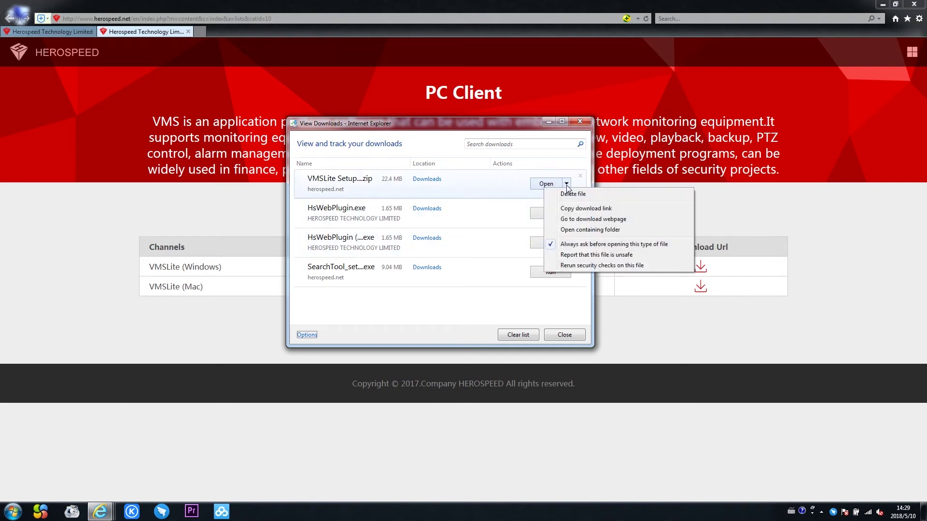
pyautogui.click(581, 230)
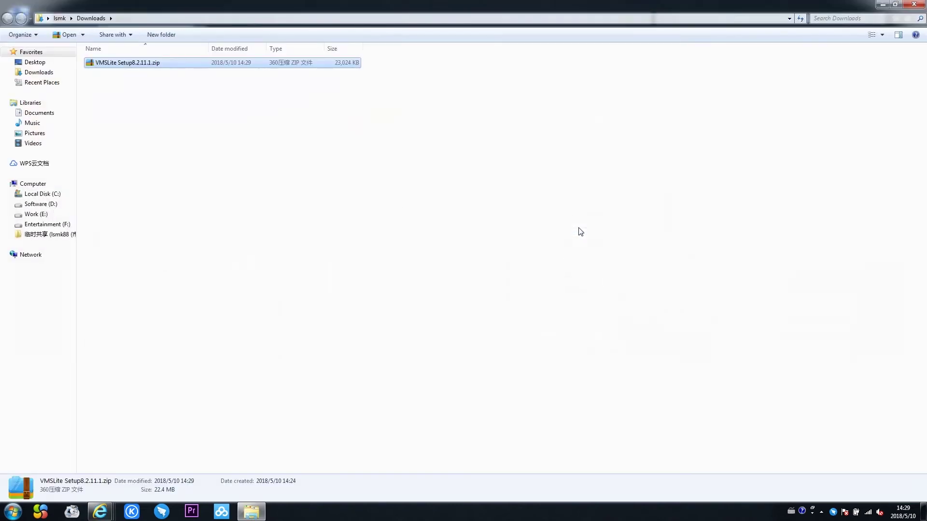
# - Open the zip in 360压缩, run VMSLite Setup8.2.11.1.exe and confirm the setup language
pyautogui.doubleClick(186, 70)
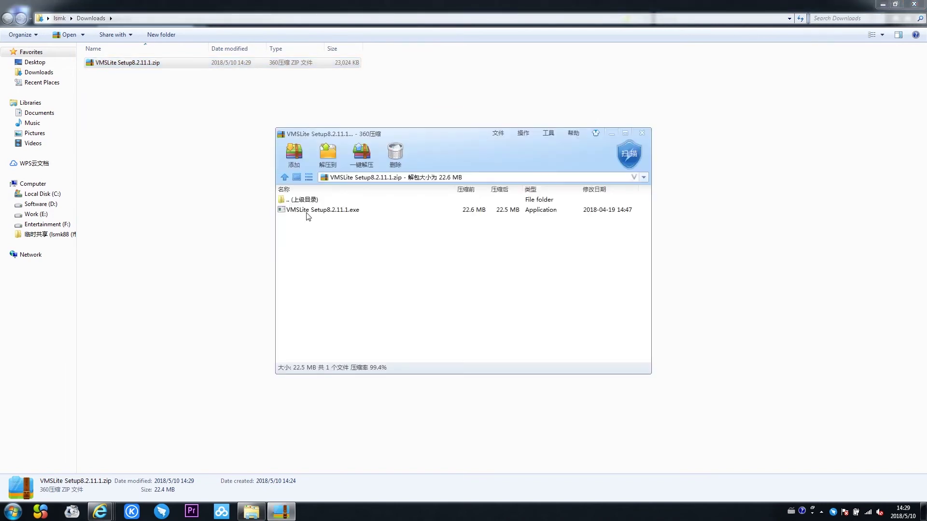
pyautogui.click(307, 216)
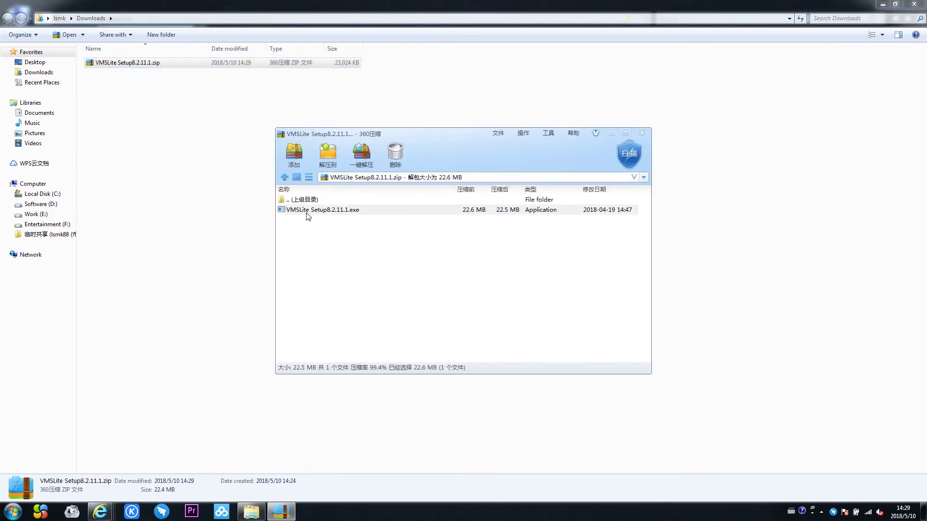
pyautogui.doubleClick(307, 215)
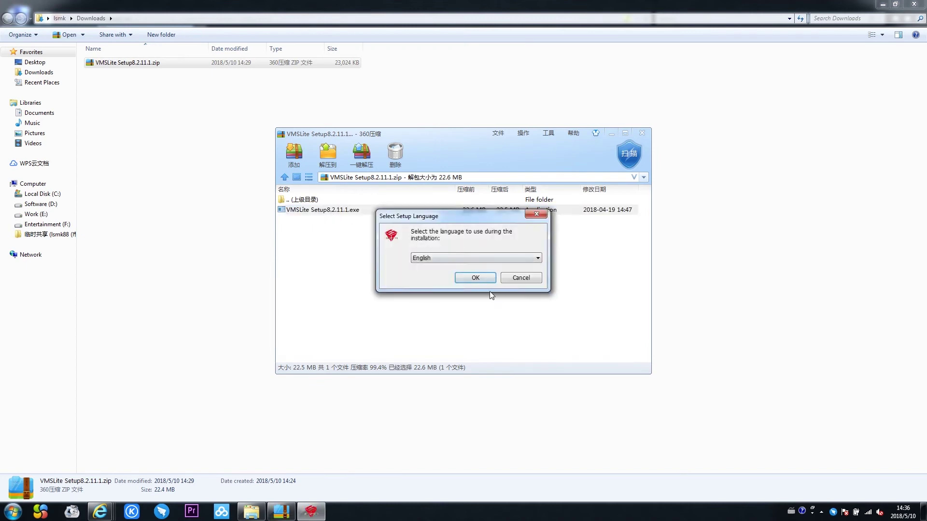
pyautogui.click(478, 279)
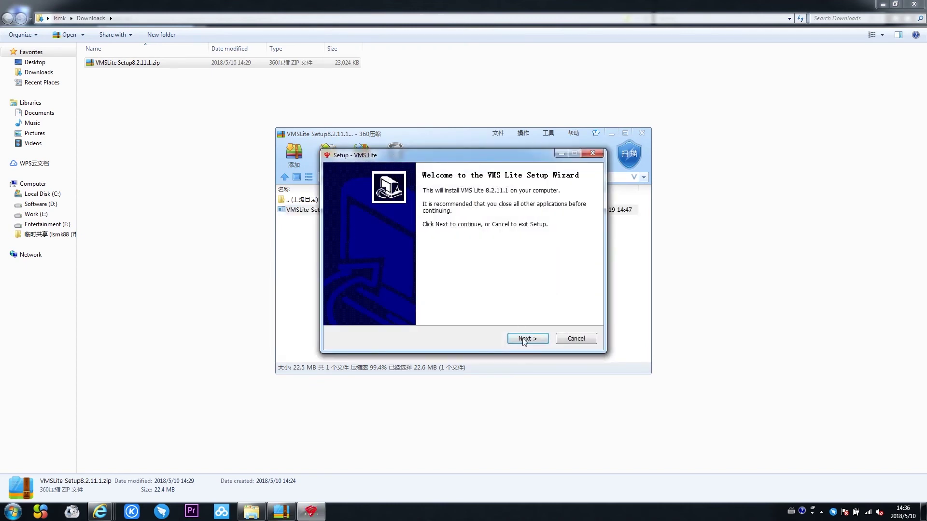
# - Install VMS Lite with default location, Start Menu folder and desktop icon, then launch it
pyautogui.click(523, 339)
pyautogui.click(523, 339)
pyautogui.click(523, 339)
pyautogui.click(523, 338)
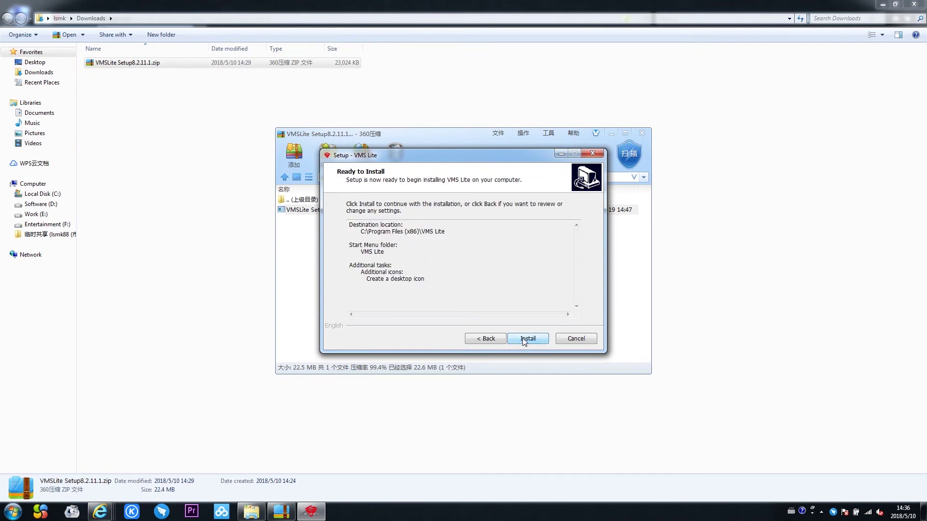
pyautogui.click(522, 338)
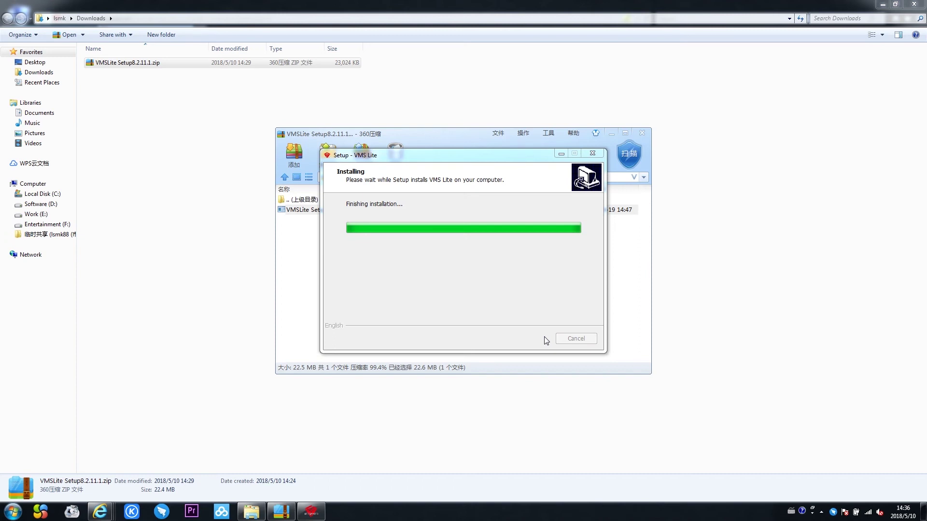
pyautogui.click(530, 341)
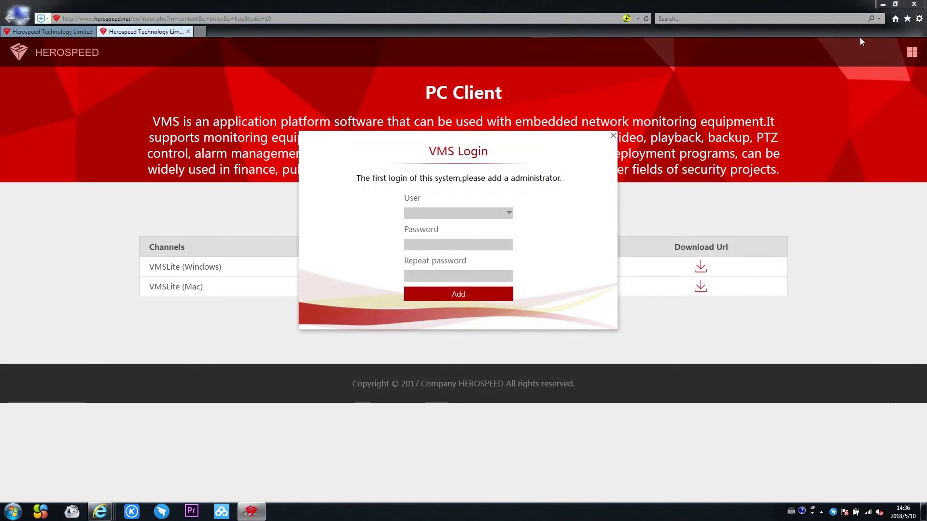
# - Close Internet Explorer with all its tabs and the View Downloads window
pyautogui.click(913, 4)
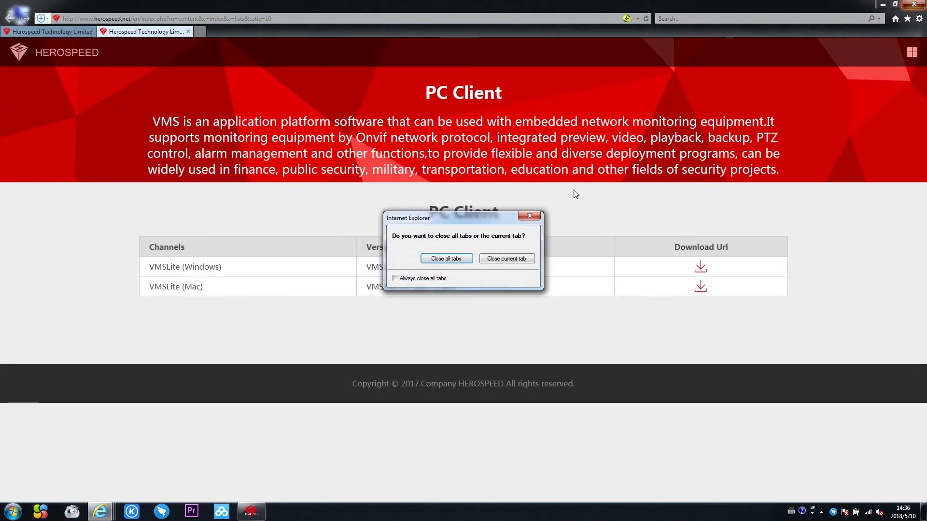
pyautogui.click(433, 259)
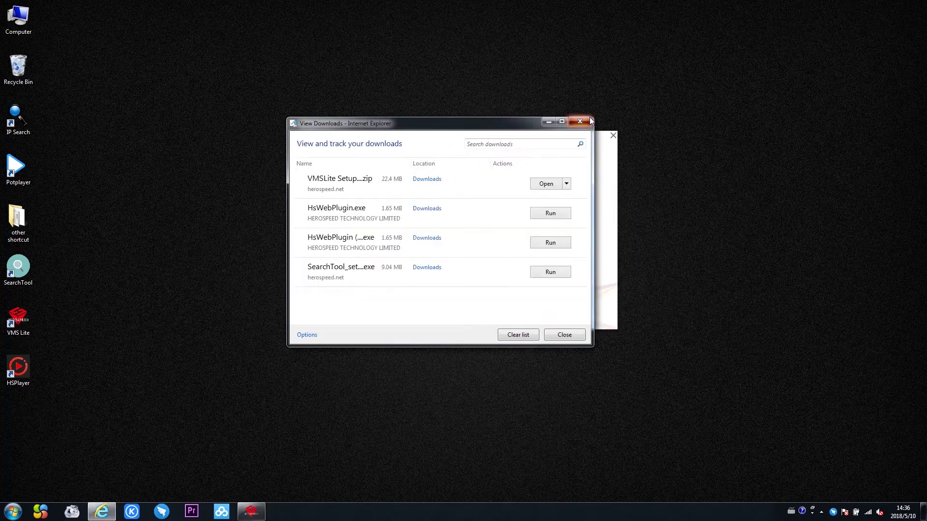
pyautogui.click(589, 118)
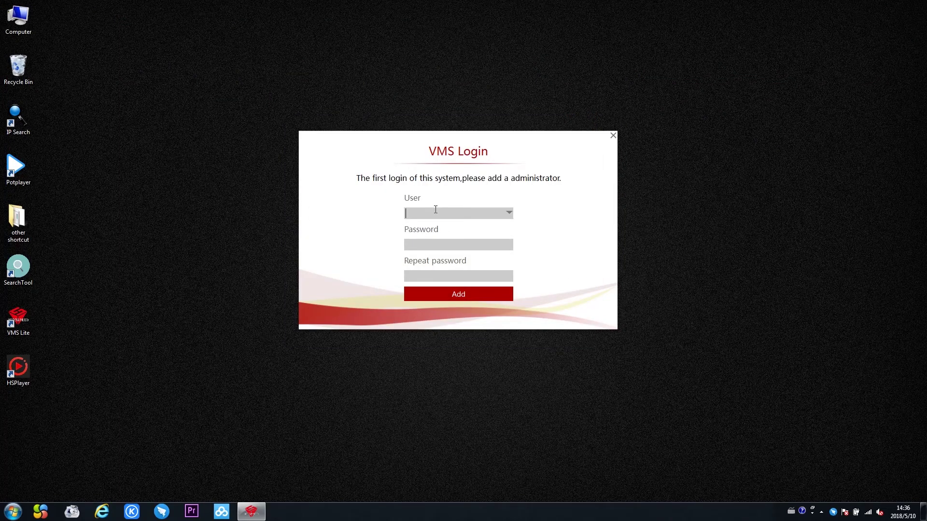
# - Create administrator 'admin' with its password entered twice in VMS Login and sign in
pyautogui.write('admin123')
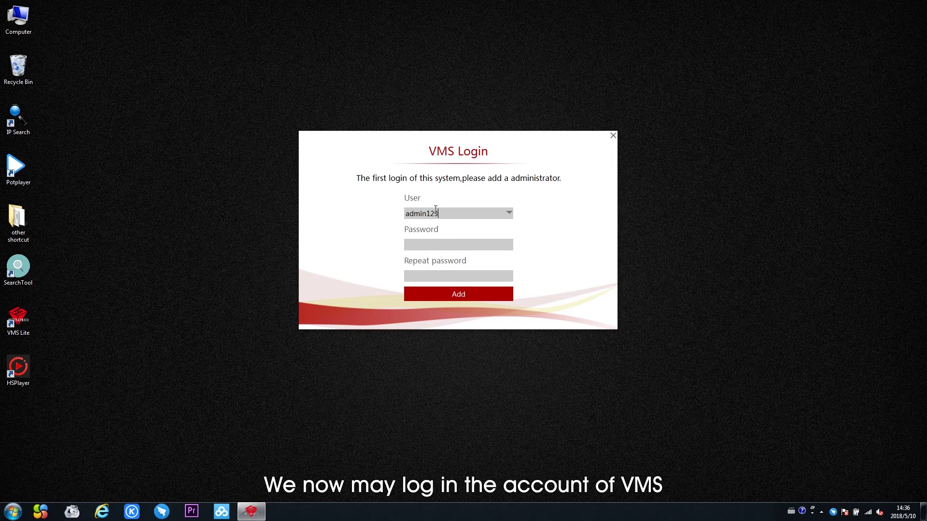
pyautogui.click(428, 242)
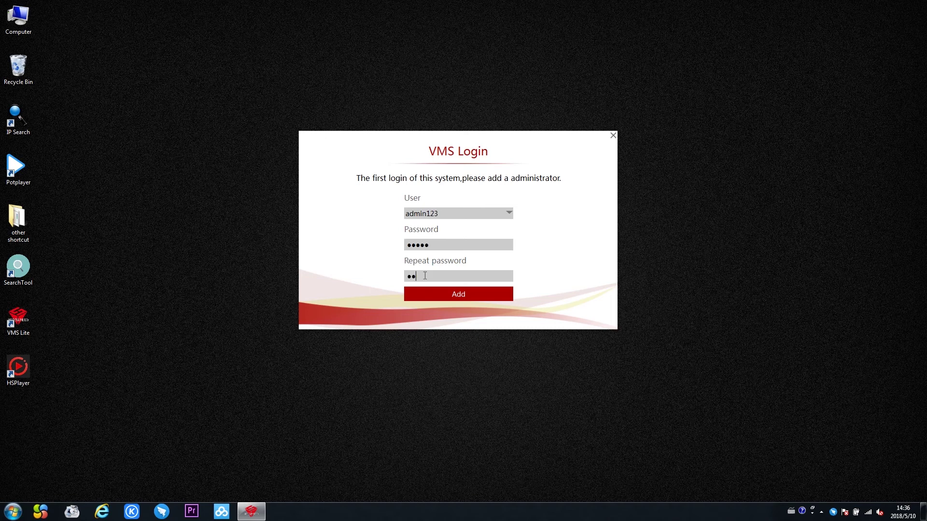
pyautogui.click(458, 296)
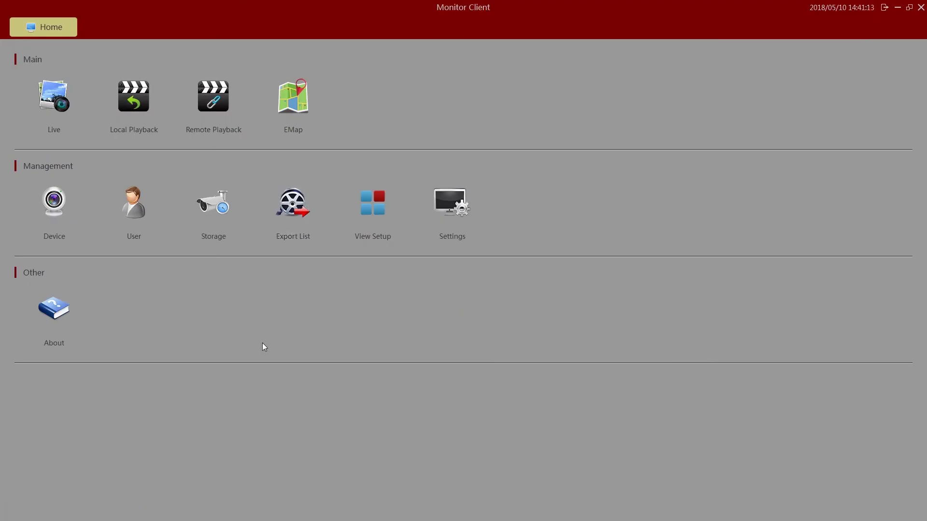
# - Scan devices, select the discovered IPC camera 192.168.0.109, and open its Add form
pyautogui.click(54, 207)
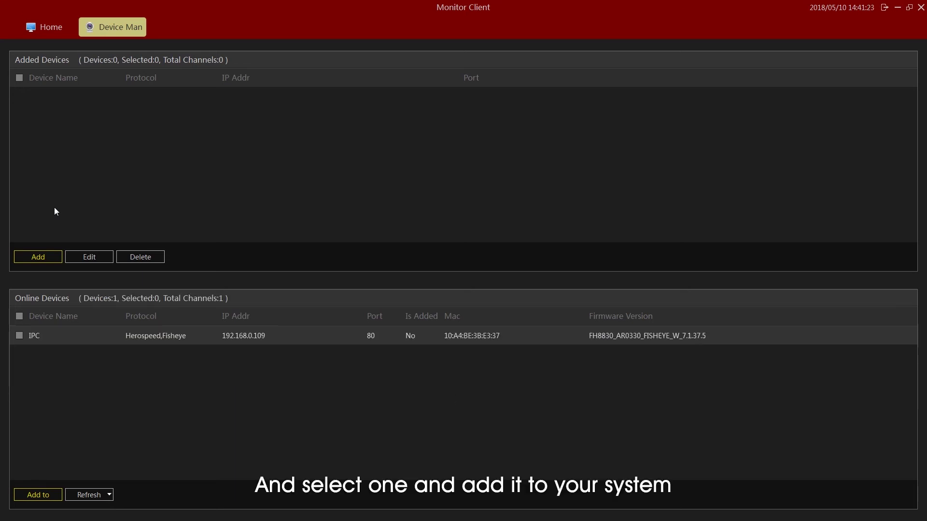
pyautogui.click(21, 333)
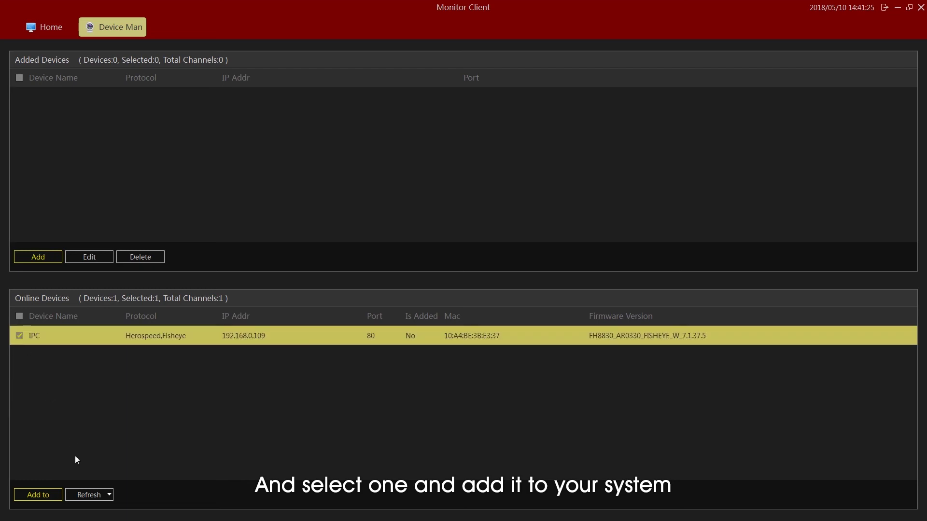
pyautogui.click(49, 501)
# - Enter user name admin and the camera's password, connect, and add the camera
pyautogui.click(360, 221)
pyautogui.write('admin')
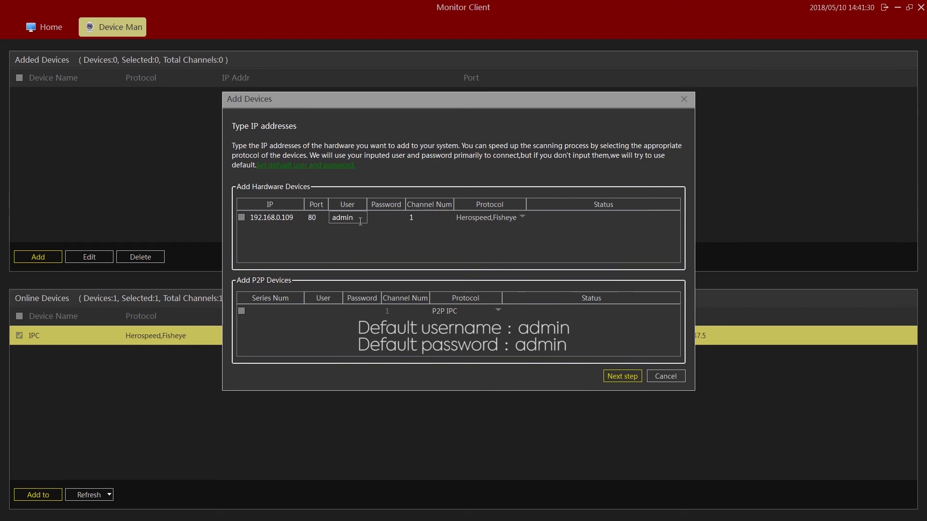
pyautogui.click(381, 220)
pyautogui.write('admin')
pyautogui.click(626, 375)
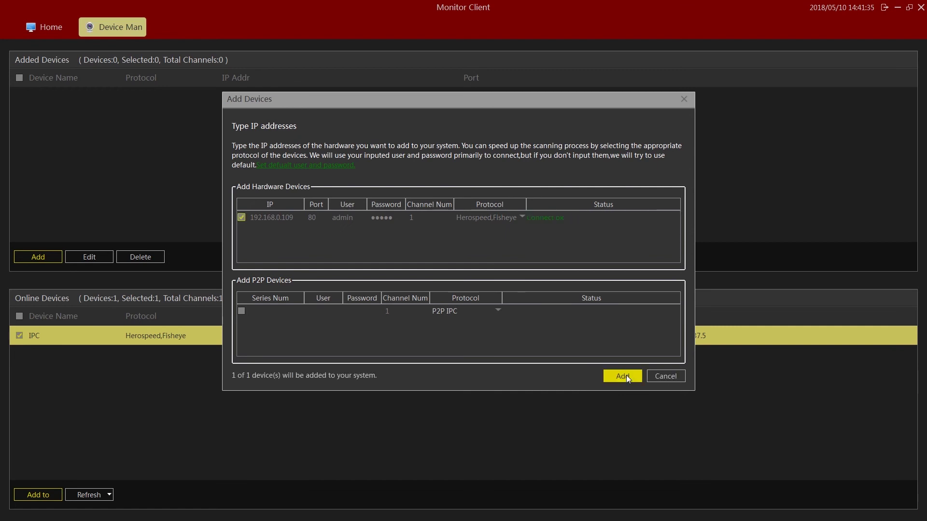
pyautogui.click(626, 375)
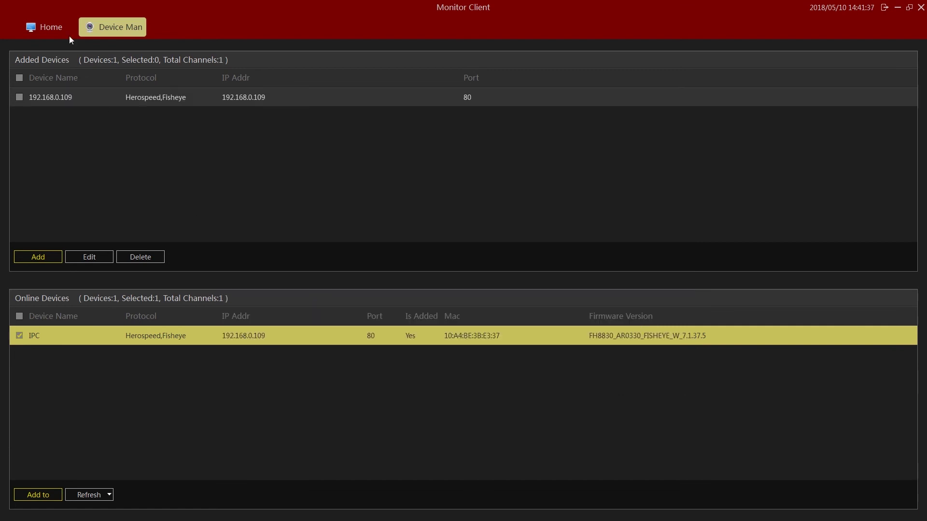
# - Place camera 192.168.0.109_1 in the top-left Live pane and enlarge it to fill the view
pyautogui.click(57, 22)
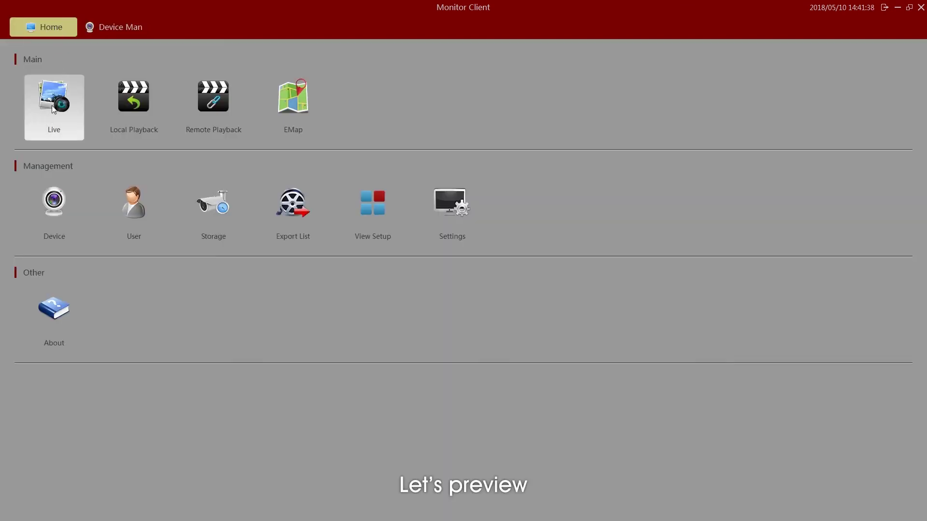
pyautogui.click(54, 109)
pyautogui.moveTo(67, 149); pyautogui.dragTo(285, 174)
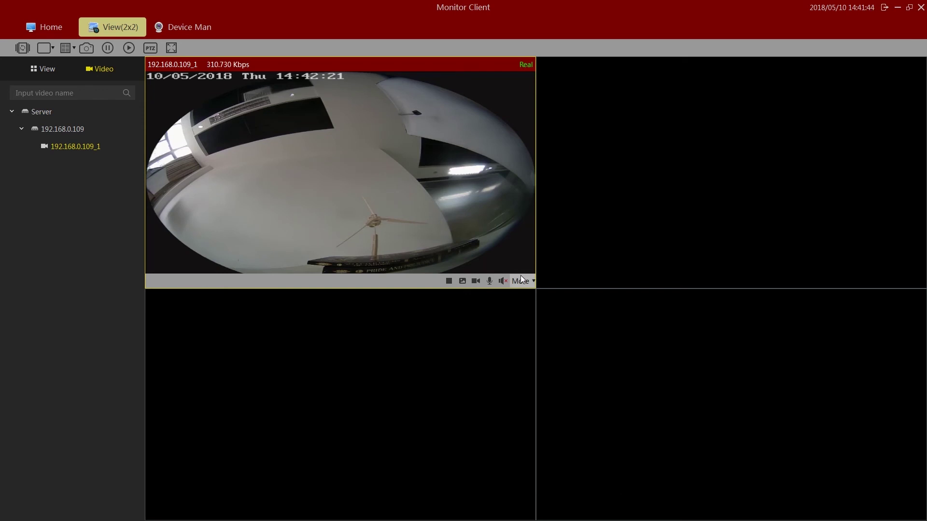
pyautogui.doubleClick(470, 220)
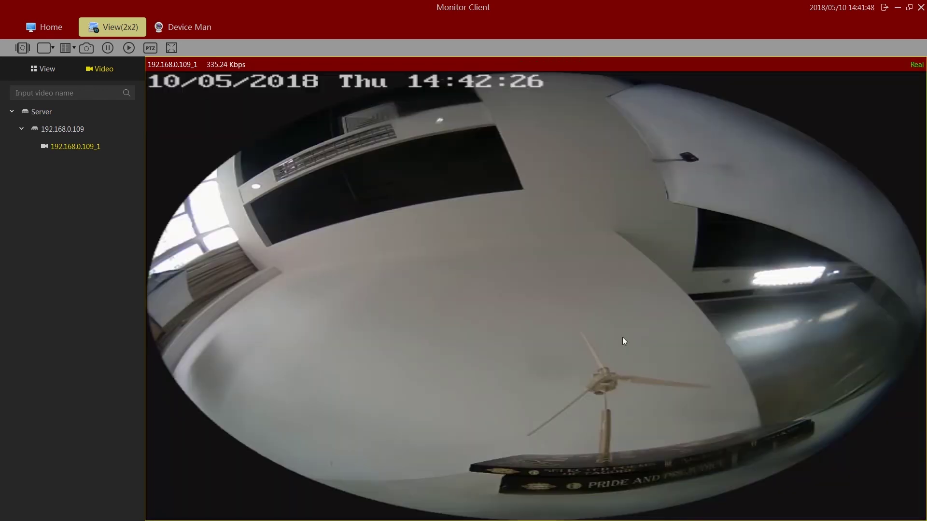
# - Switch the camera pane's bit stream to Main stream
pyautogui.moveTo(850, 514)
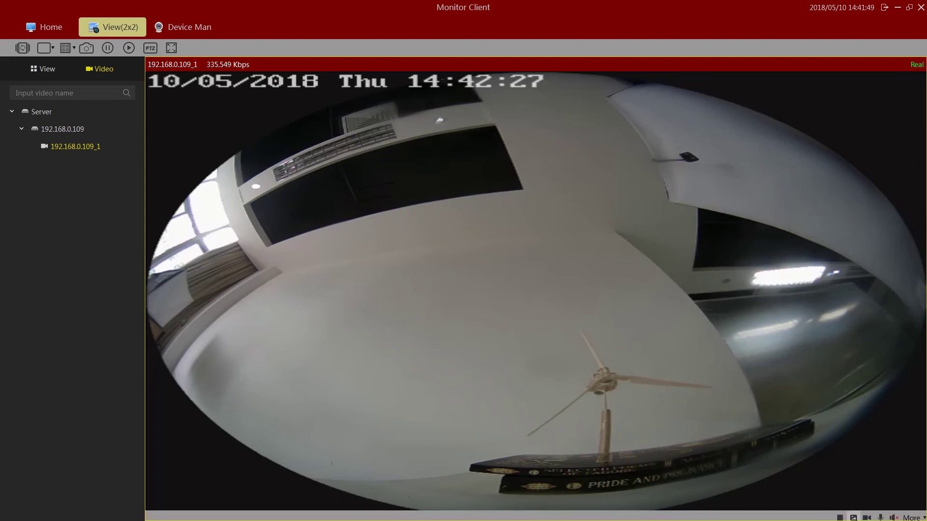
pyautogui.click(922, 515)
pyautogui.moveTo(887, 478)
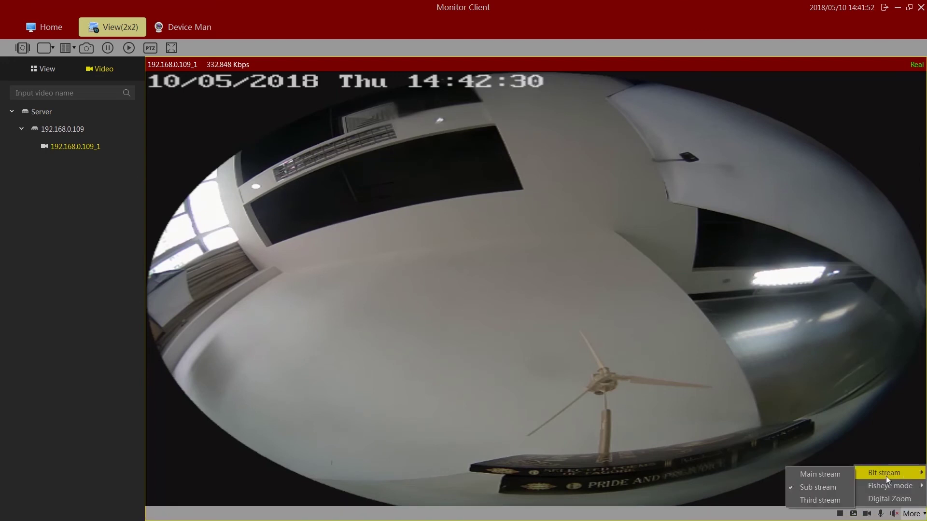
pyautogui.click(838, 477)
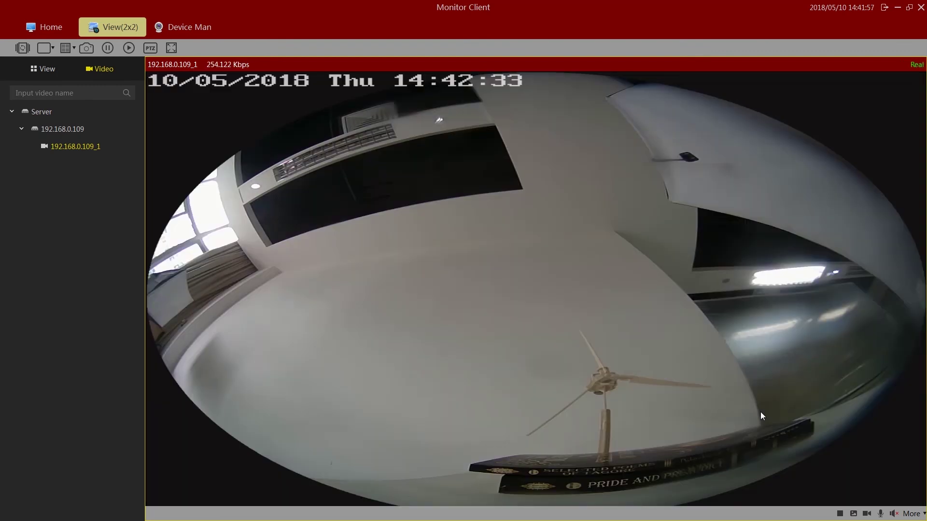
# - Set the pane's fisheye mode to Single screen expansion
pyautogui.click(917, 516)
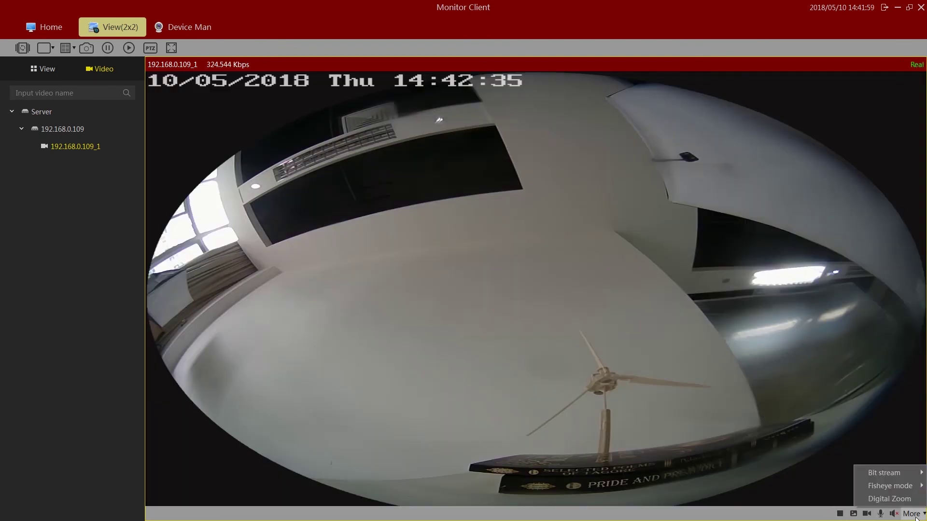
pyautogui.moveTo(896, 486)
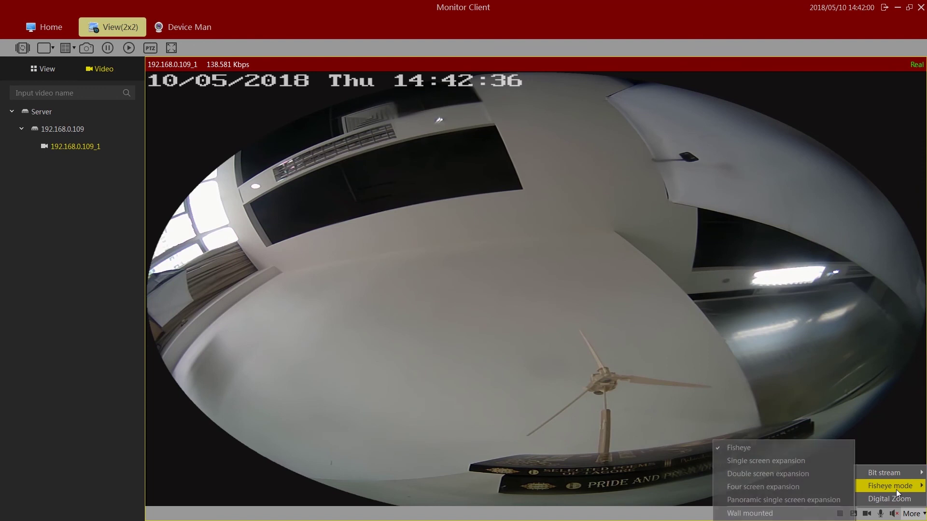
pyautogui.click(805, 461)
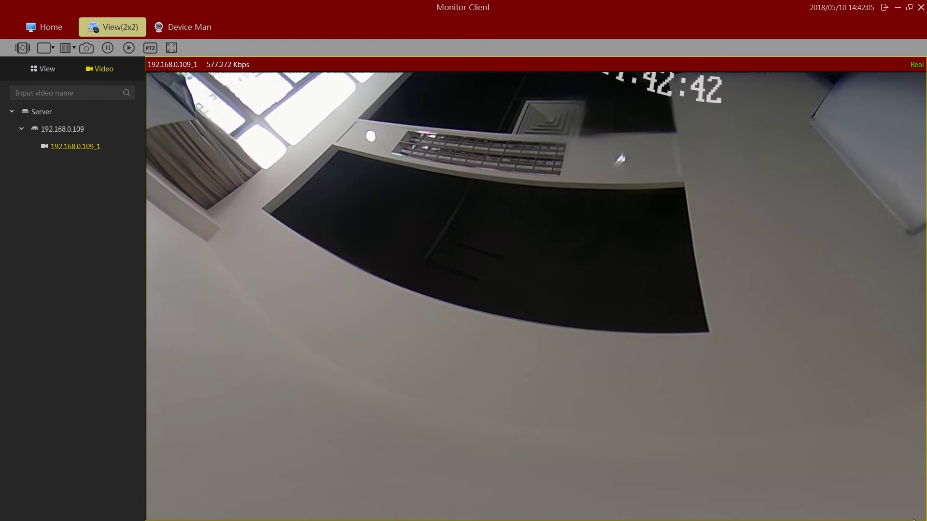
# - Switch the live feed to double screen expansion and pan both dewarped panels sideways
pyautogui.click(912, 514)
pyautogui.moveTo(890, 485)
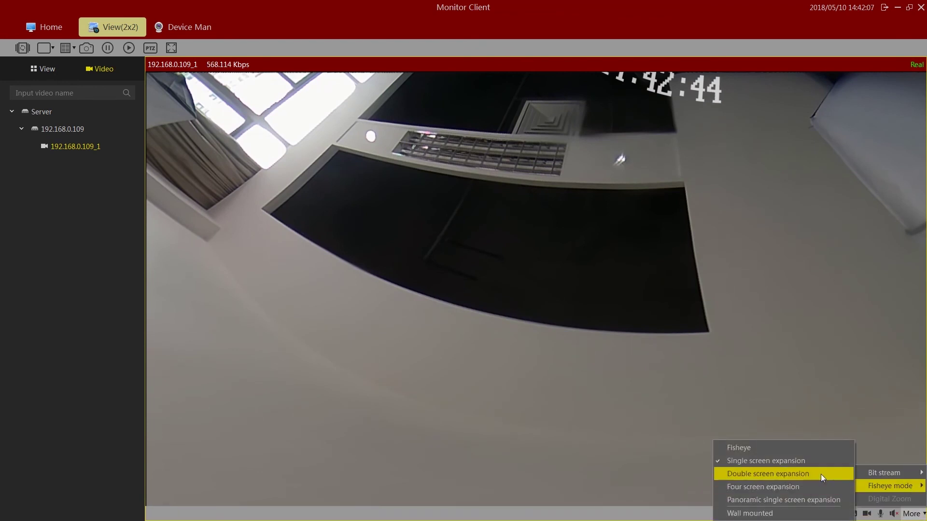
pyautogui.click(820, 474)
pyautogui.moveTo(688, 366); pyautogui.dragTo(777, 370)
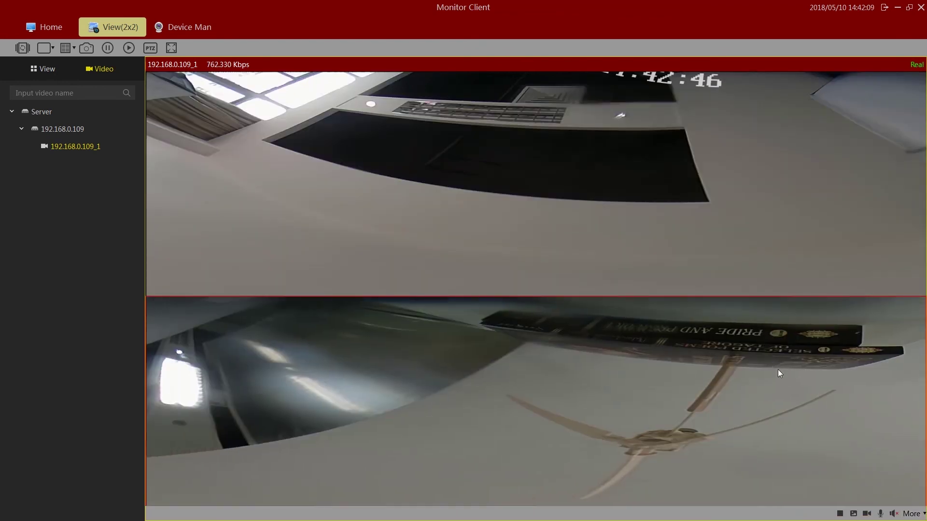
pyautogui.moveTo(619, 218); pyautogui.dragTo(751, 222)
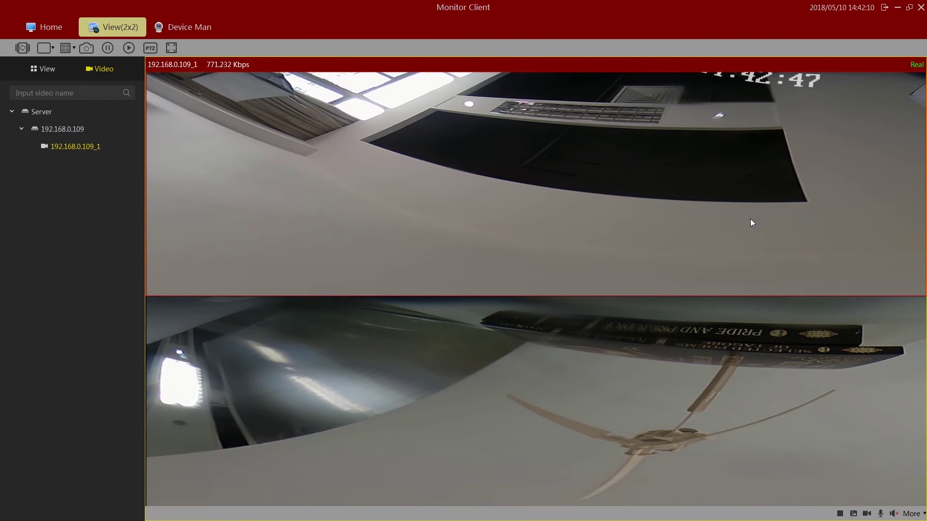
# - Switch to four screen expansion and pan each of the four dewarped views
pyautogui.click(911, 514)
pyautogui.moveTo(896, 491)
pyautogui.click(798, 482)
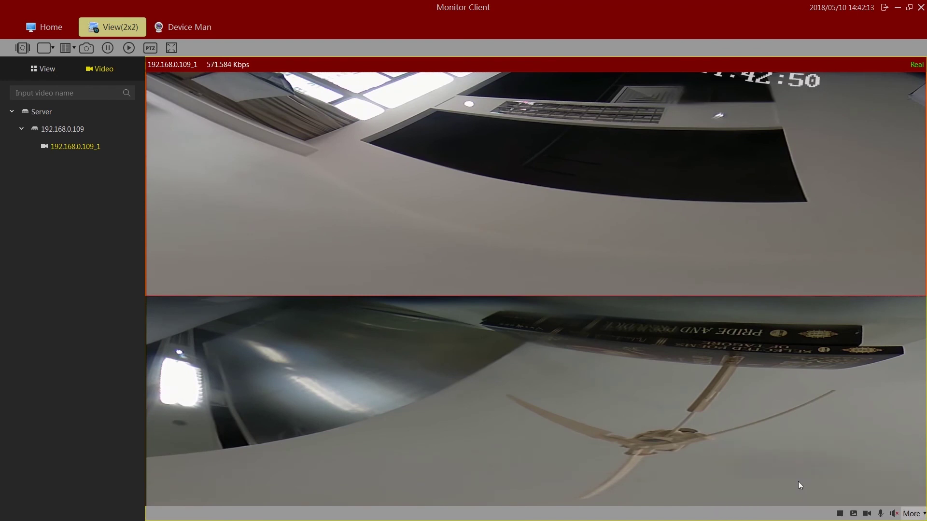
pyautogui.click(615, 346)
pyautogui.moveTo(615, 346); pyautogui.dragTo(649, 345)
pyautogui.moveTo(603, 248); pyautogui.dragTo(688, 227)
pyautogui.click(445, 211)
pyautogui.moveTo(335, 375); pyautogui.dragTo(454, 411)
pyautogui.moveTo(663, 416); pyautogui.dragTo(696, 321)
pyautogui.moveTo(738, 232); pyautogui.dragTo(802, 202)
# - Change the fisheye mode to panoramic single screen expansion
pyautogui.click(905, 515)
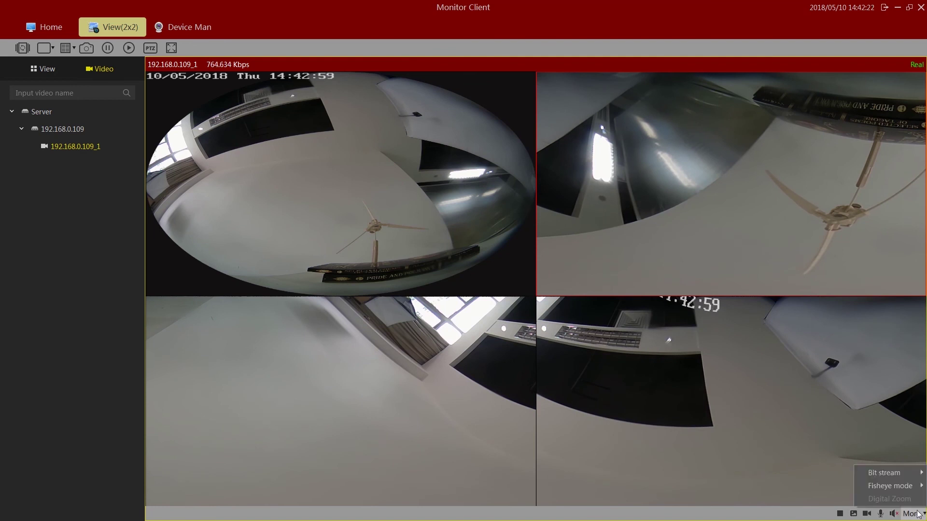
pyautogui.moveTo(894, 485)
pyautogui.click(795, 500)
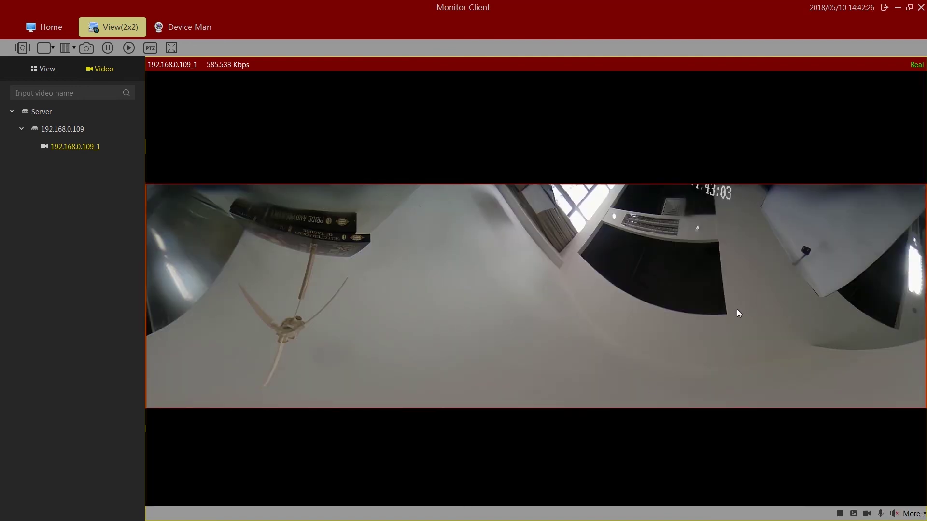
# - Switch the live feed to the Wall mounted dewarp view
pyautogui.click(911, 513)
pyautogui.moveTo(900, 489)
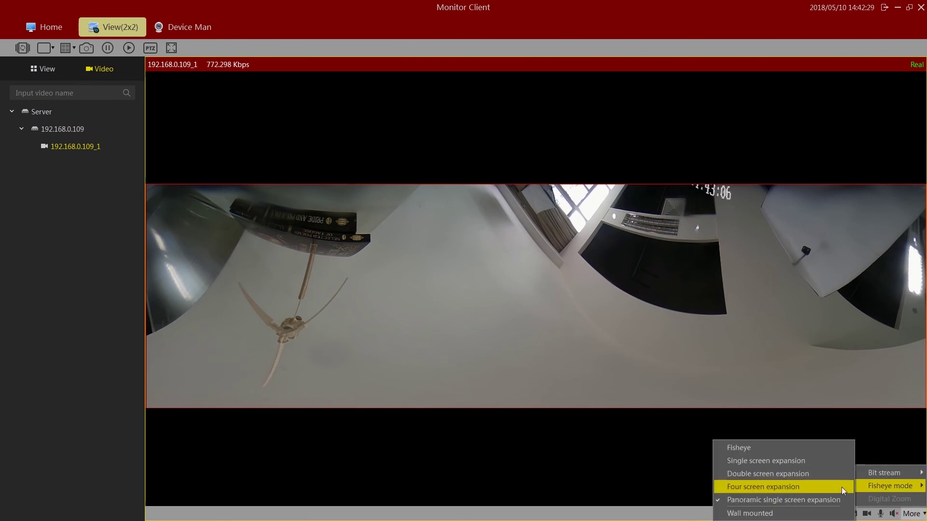
pyautogui.click(800, 513)
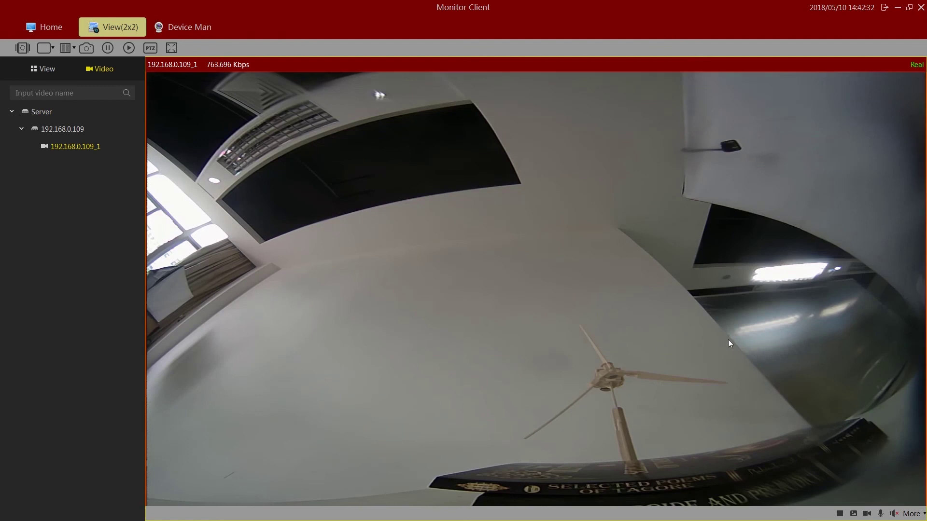
# - Set the fisheye mode back to Fisheye to show the raw circular image
pyautogui.click(910, 513)
pyautogui.moveTo(907, 491)
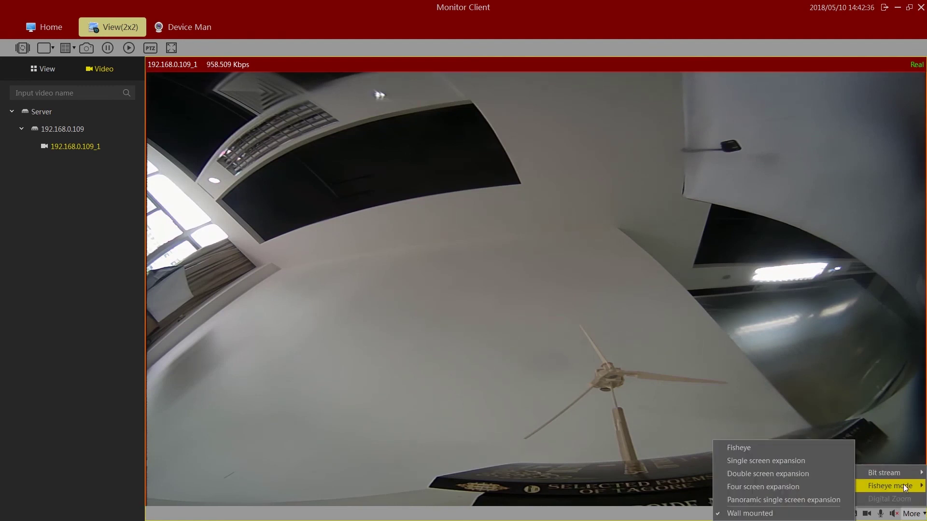
pyautogui.click(805, 448)
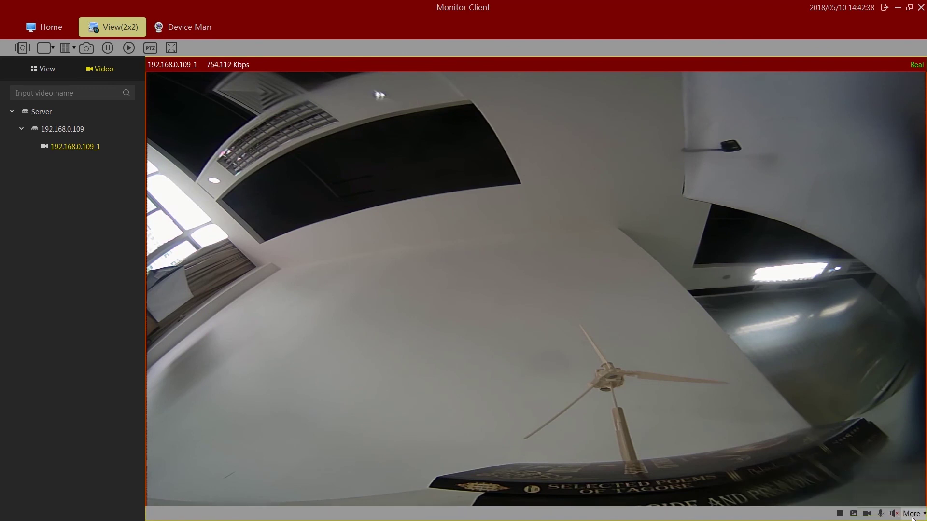
pyautogui.click(910, 513)
pyautogui.moveTo(895, 486)
pyautogui.click(812, 459)
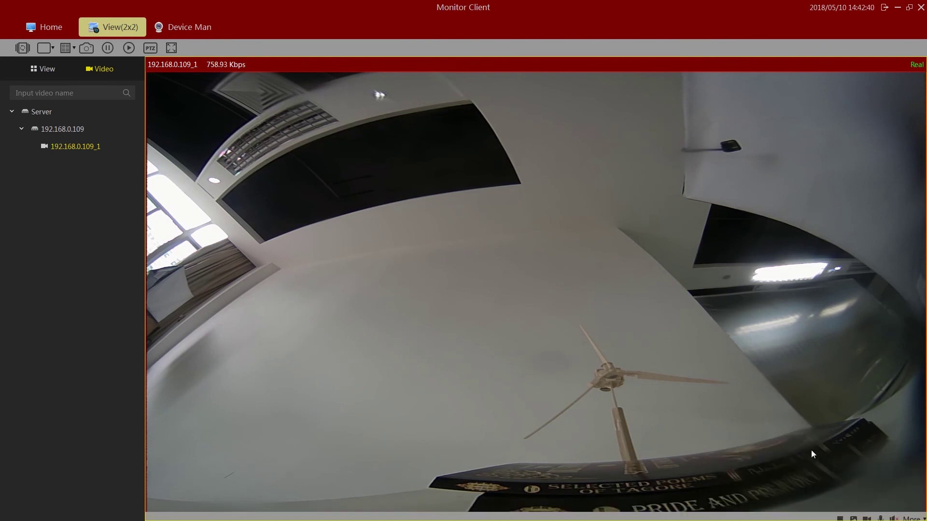
pyautogui.click(914, 515)
pyautogui.moveTo(868, 473)
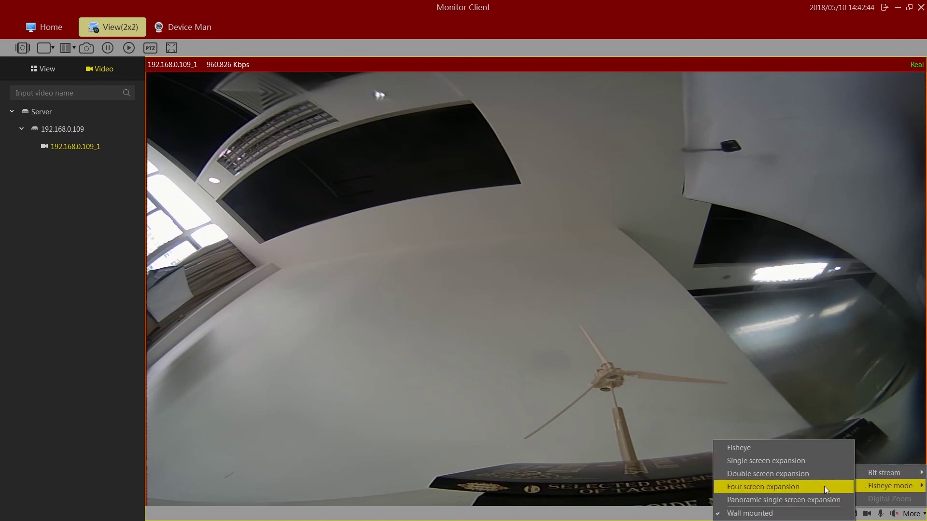
pyautogui.click(780, 452)
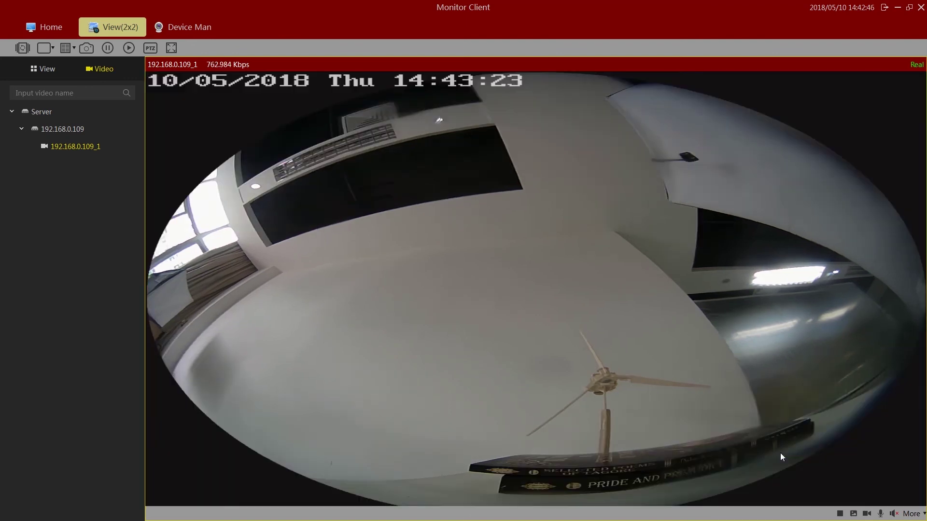